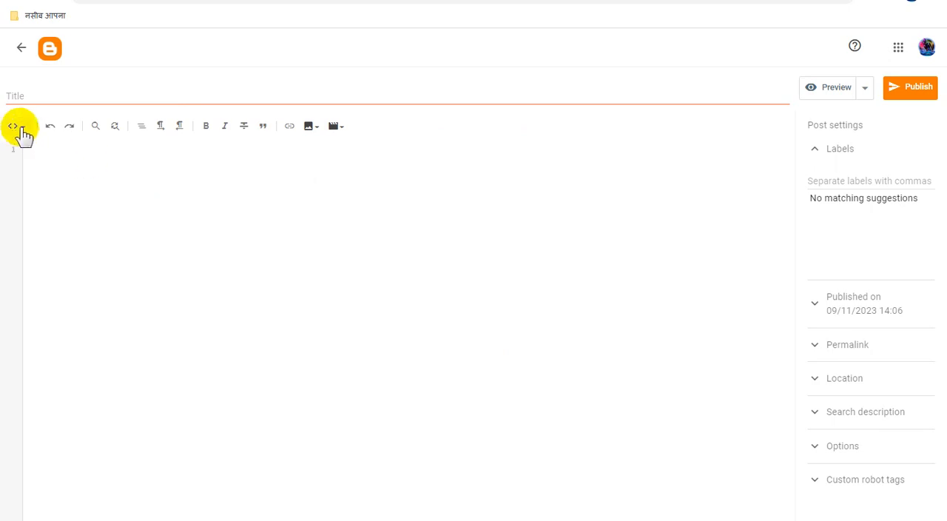
Step: Switch the post to Compose view and title it "For Get Website Code Send Whatsapp Message with Screenshot After QR Payment"
click(16, 128)
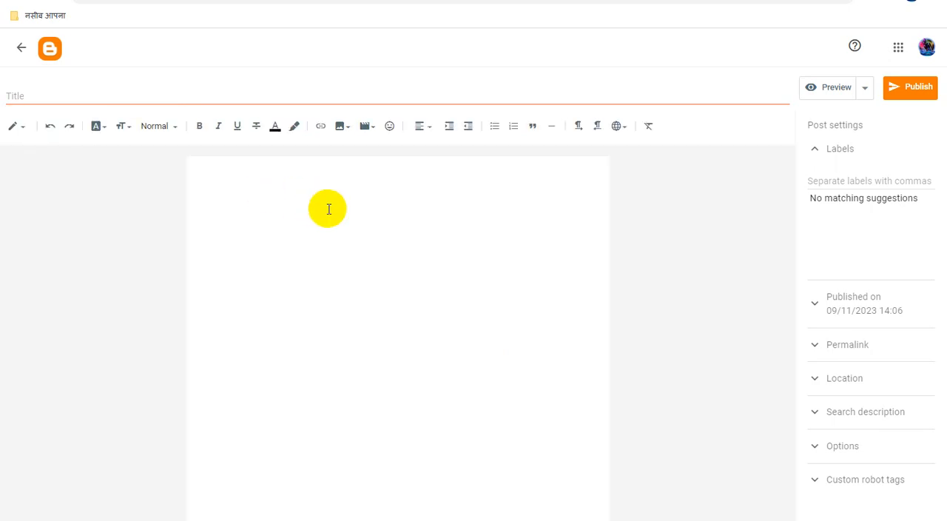
click(314, 97)
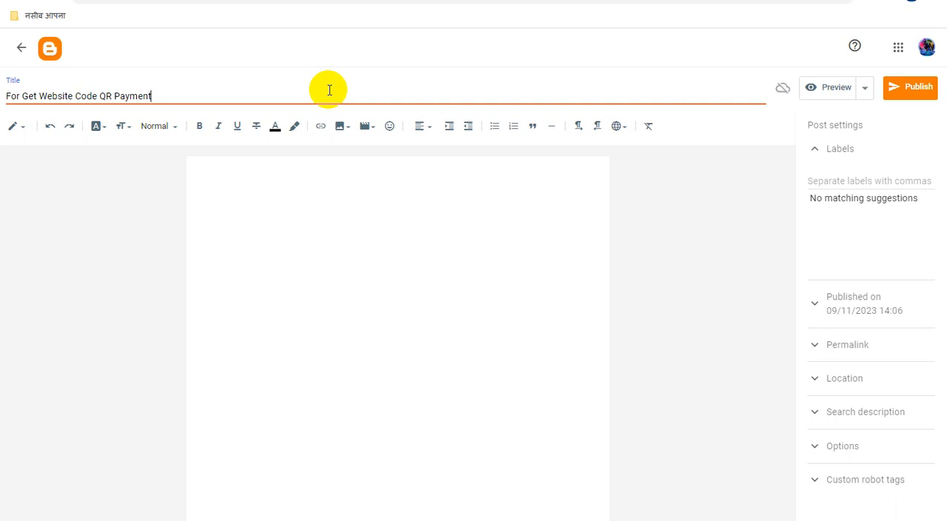
click(101, 97)
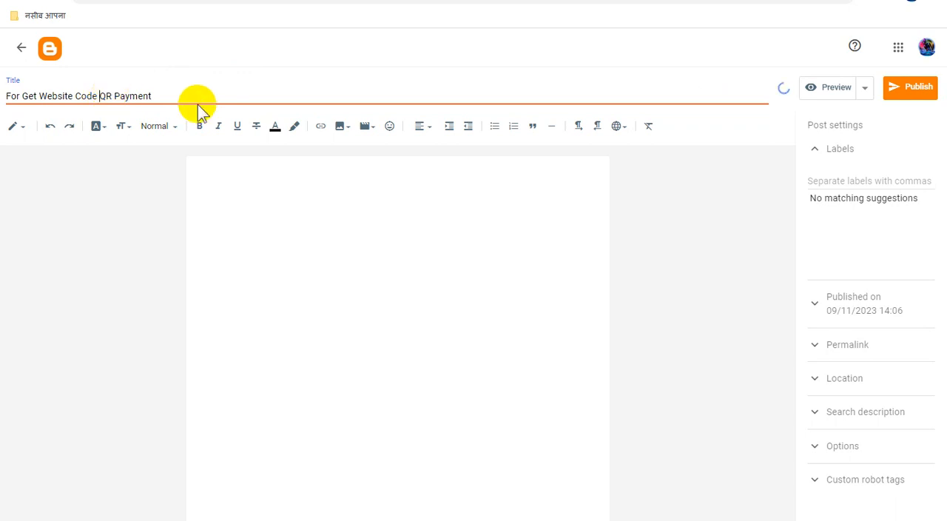
text(Send Wha)
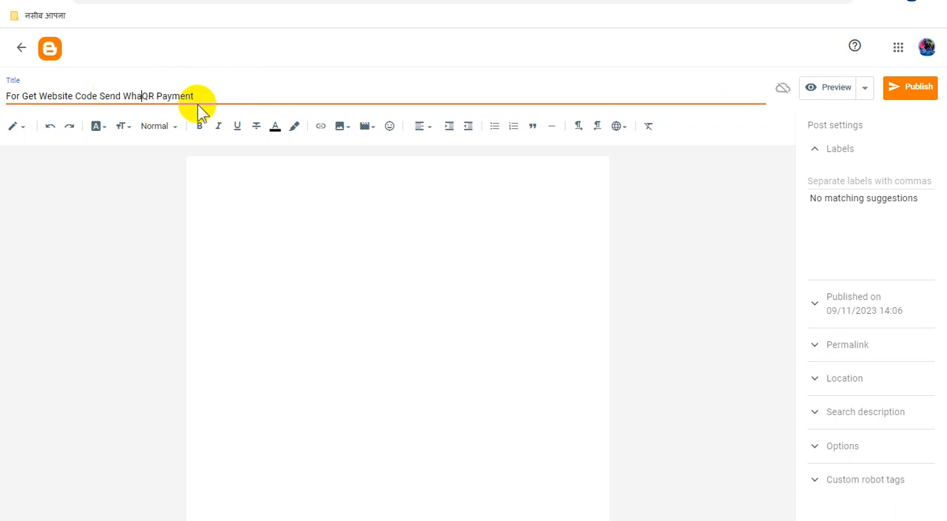
text(tsapp Message with)
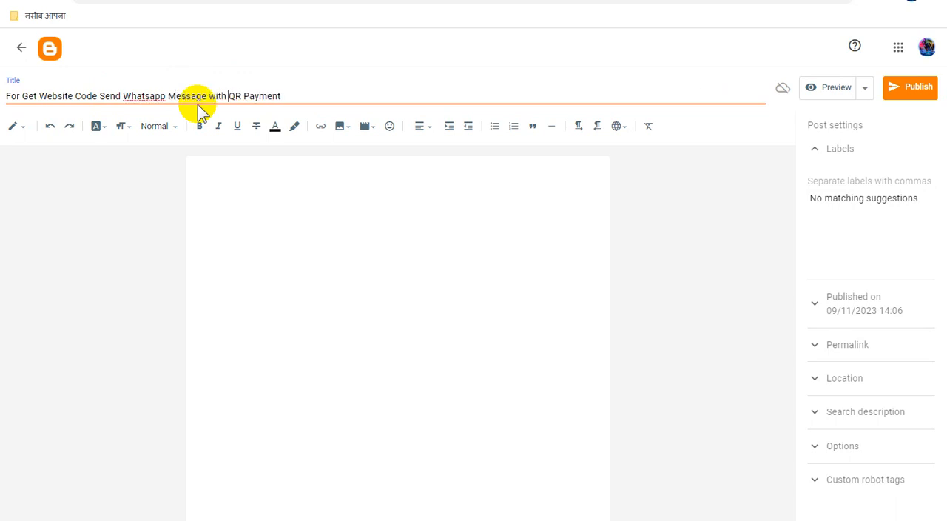
text( Screensho)
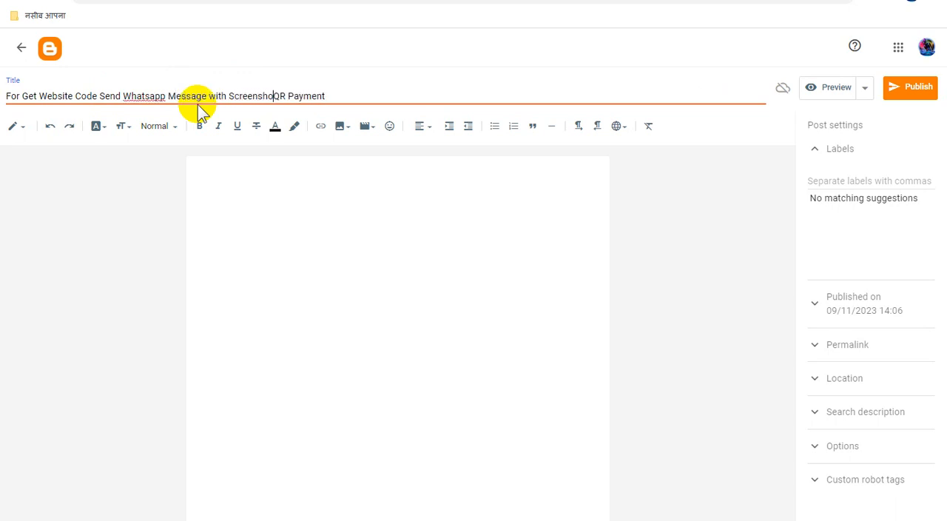
text(t AFter)
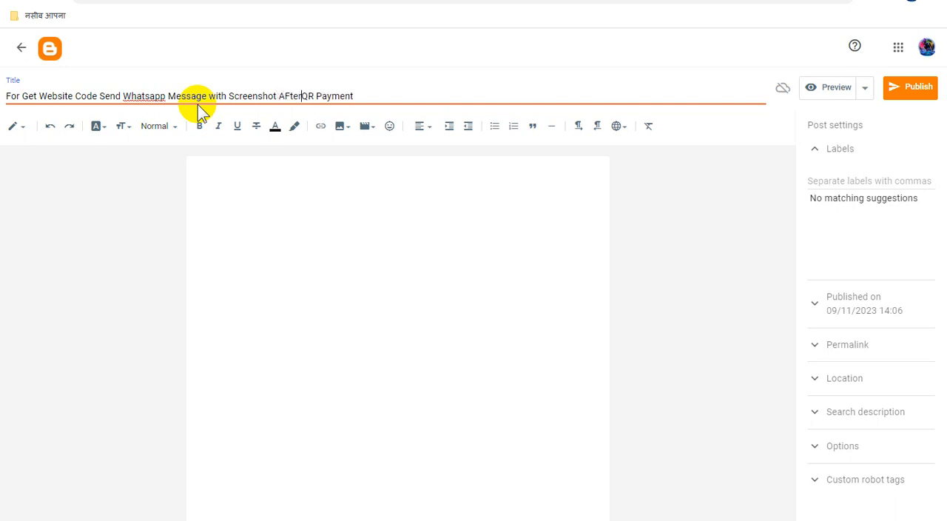
text(fter)
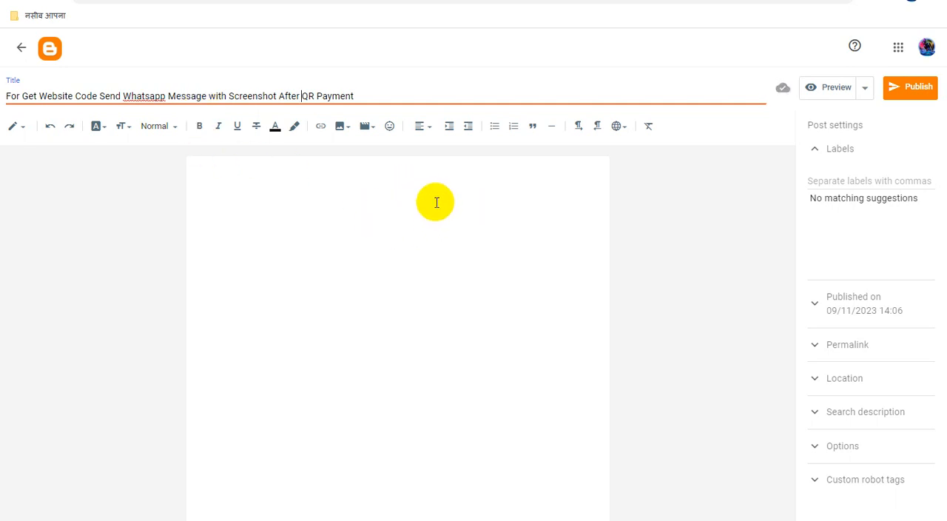
Step: Centre-align the text in the post body
click(419, 129)
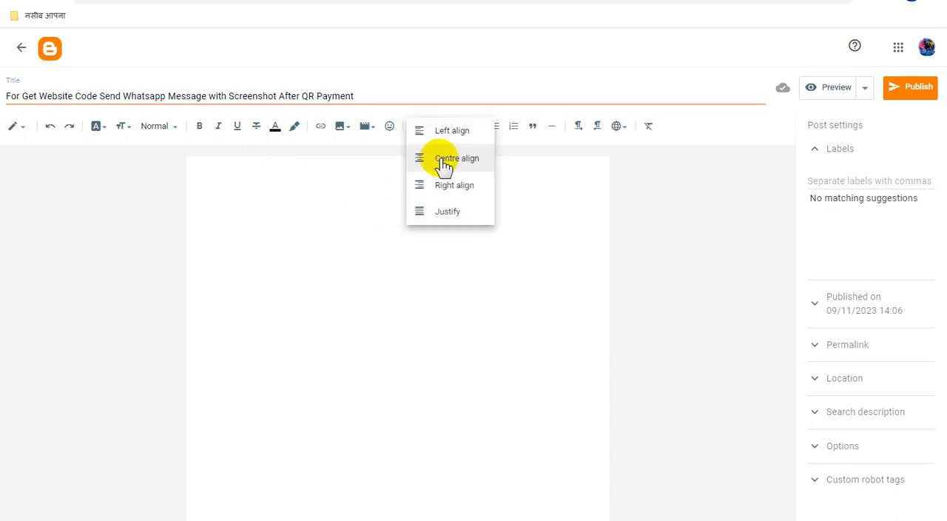
click(444, 158)
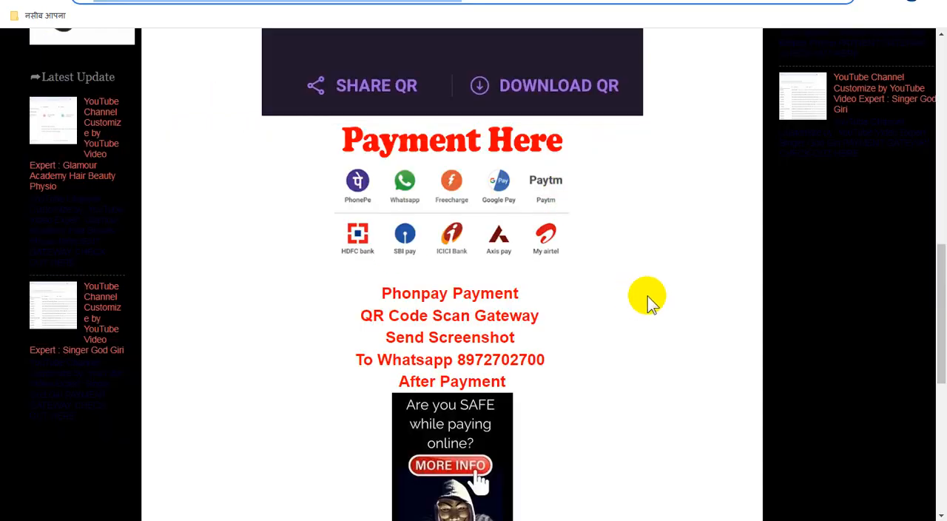
Step: Examine the published Phonpay QR code payment post, including its title, QR image, payment instructions and ad placement
scroll(644, 296, up, 7)
scroll(648, 303, up, 3)
scroll(648, 303, down, 12)
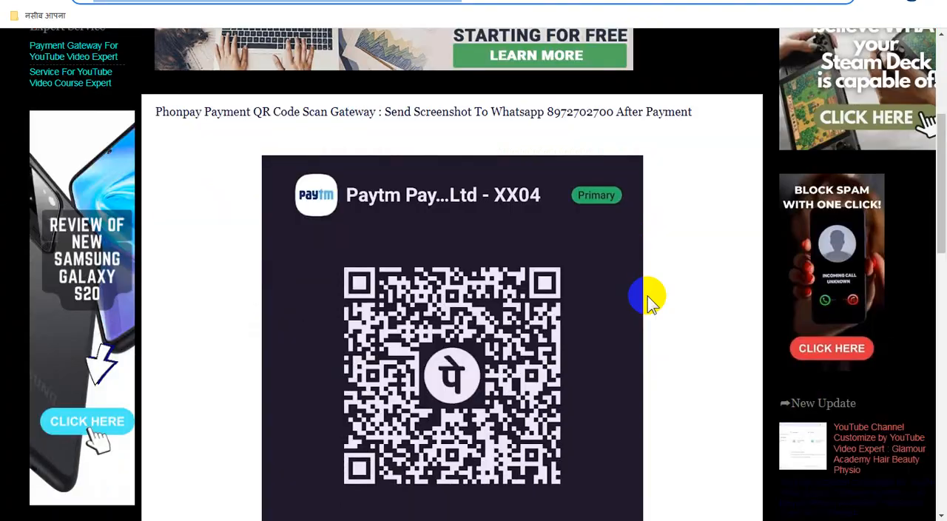
scroll(648, 302, down, 3)
scroll(648, 302, up, 4)
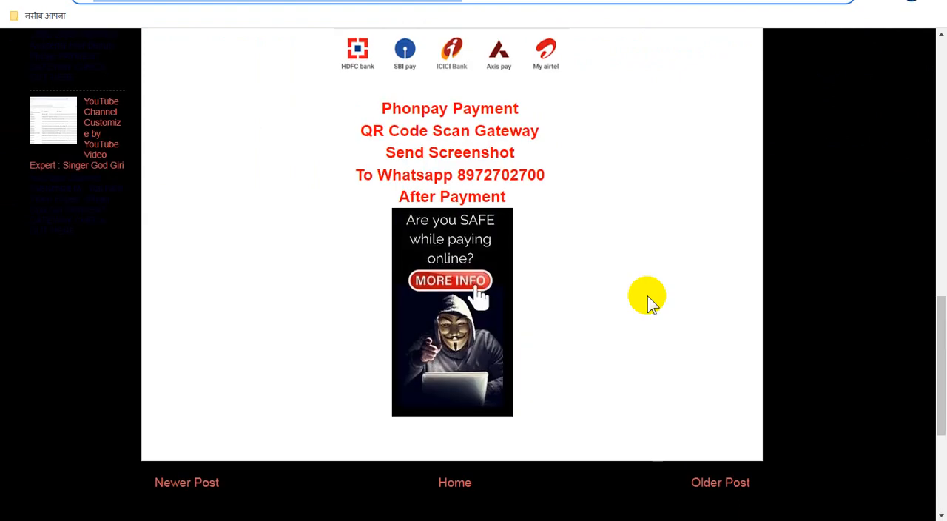
scroll(648, 304, down, 3)
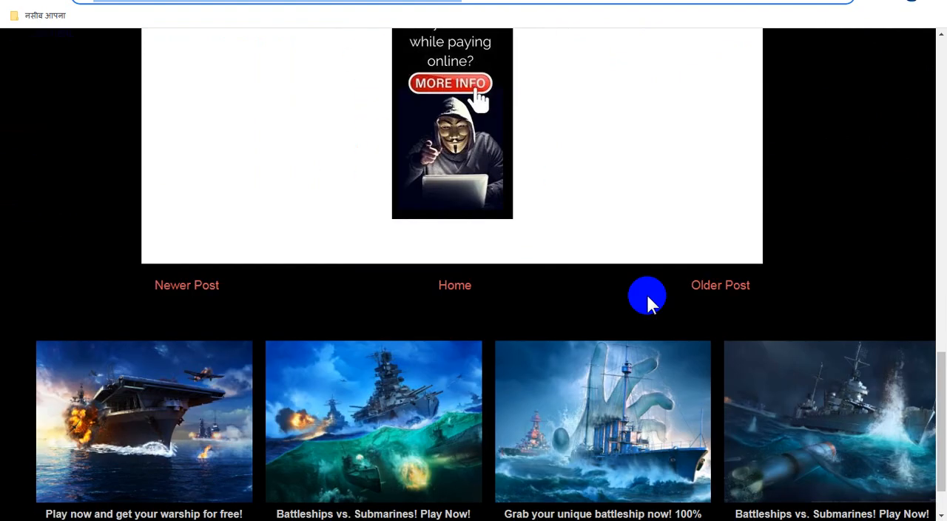
scroll(647, 304, up, 10)
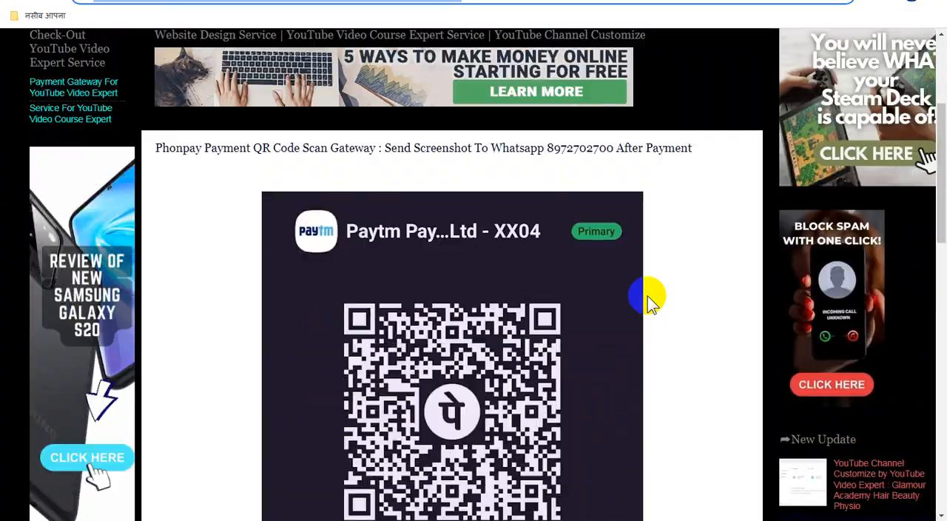
scroll(647, 300, up, 3)
Step: Open the blog's home page and examine its header, navigation links, featured post and ad blocks
click(44, 218)
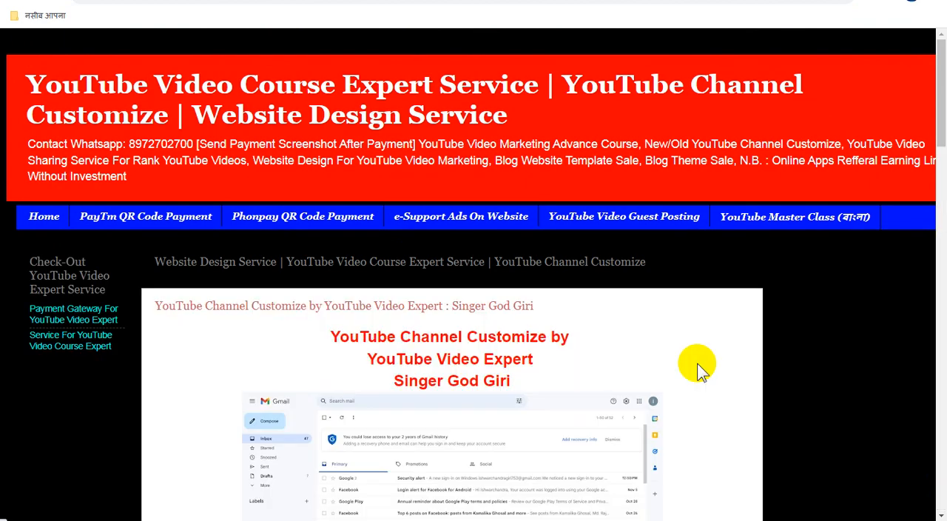
scroll(675, 377, down, 3)
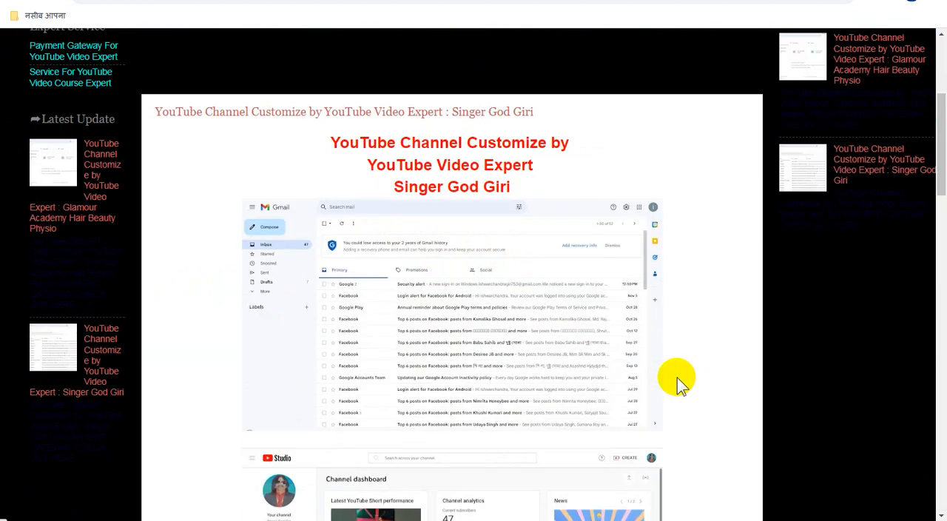
scroll(677, 378, up, 3)
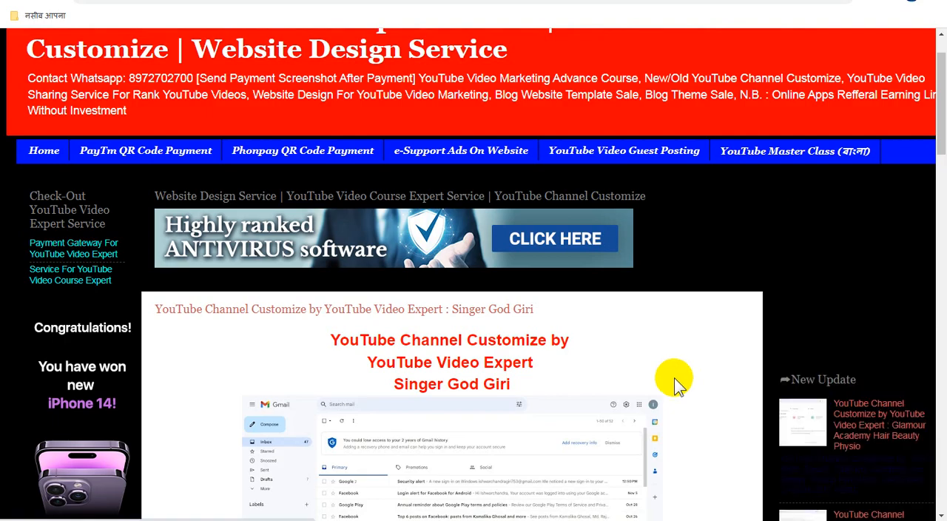
scroll(675, 379, down, 9)
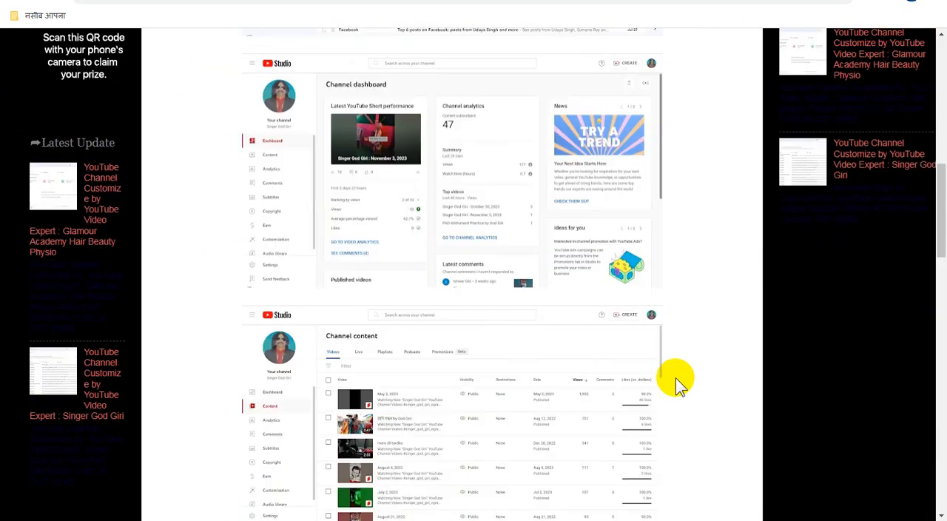
scroll(679, 383, down, 20)
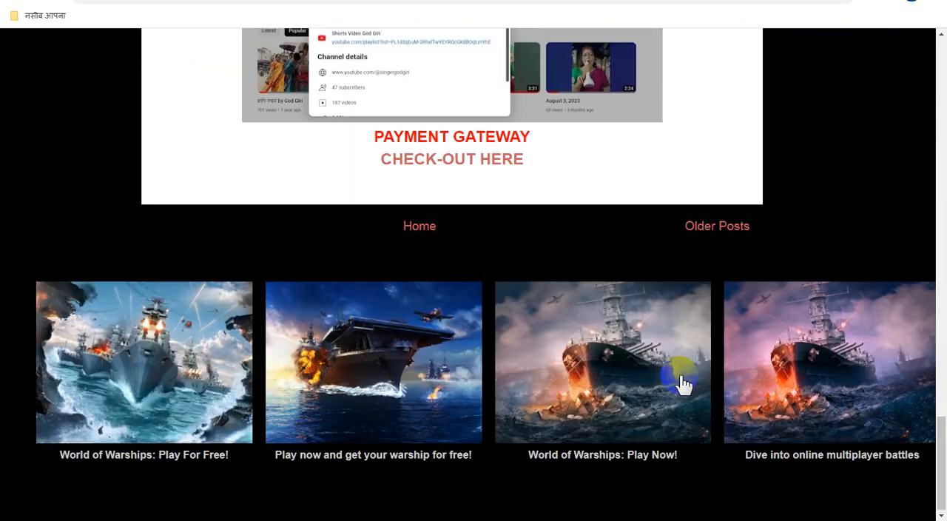
scroll(682, 384, up, 15)
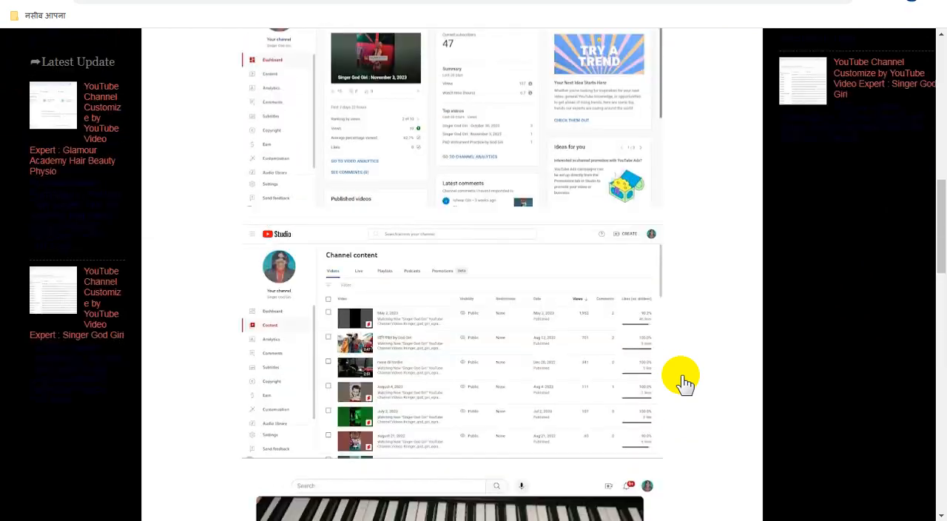
scroll(685, 383, up, 8)
scroll(682, 380, up, 2)
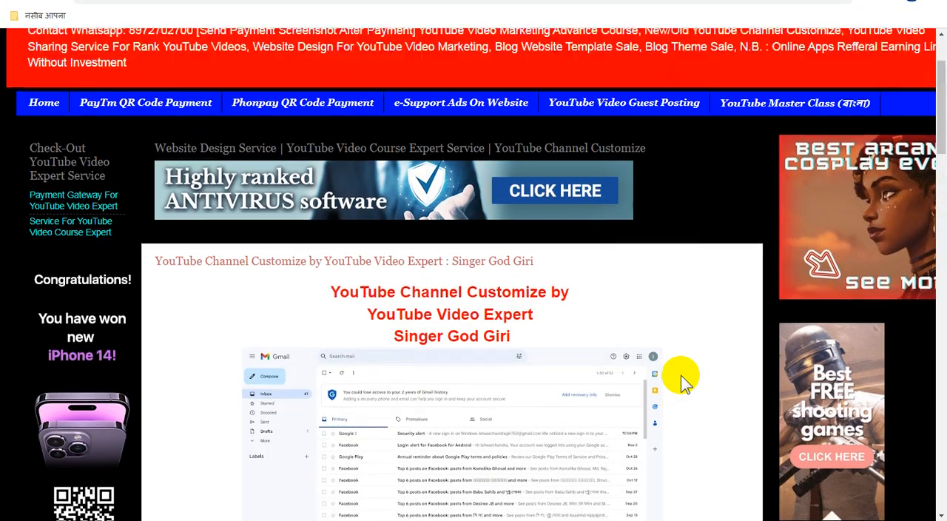
scroll(680, 375, up, 2)
scroll(680, 375, down, 5)
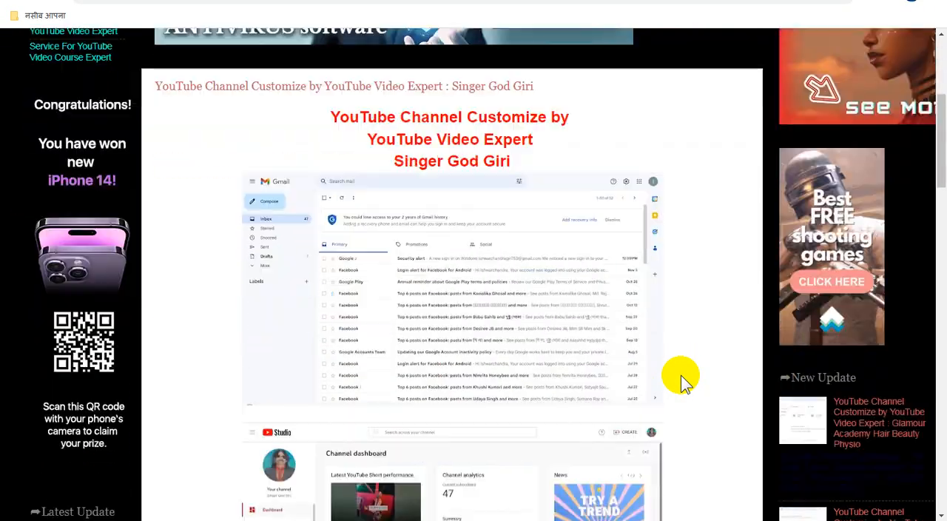
scroll(681, 377, up, 5)
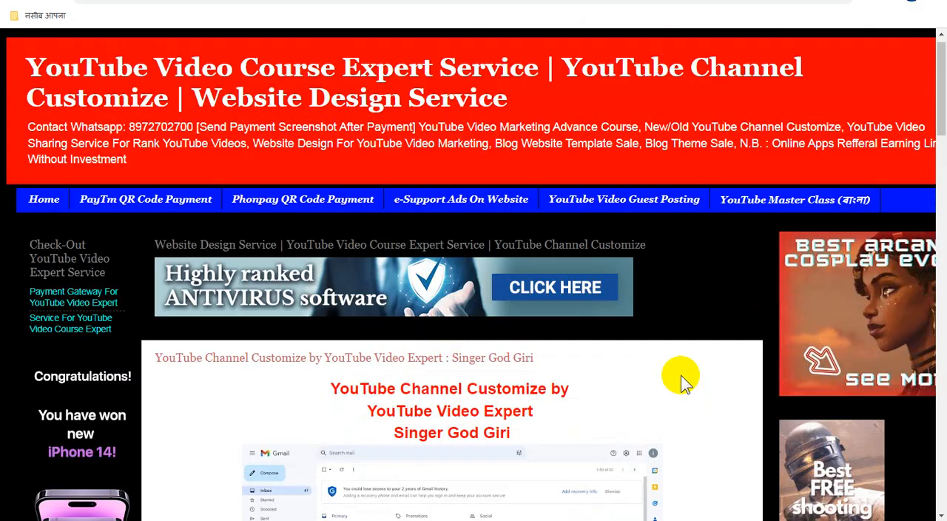
scroll(657, 374, down, 2)
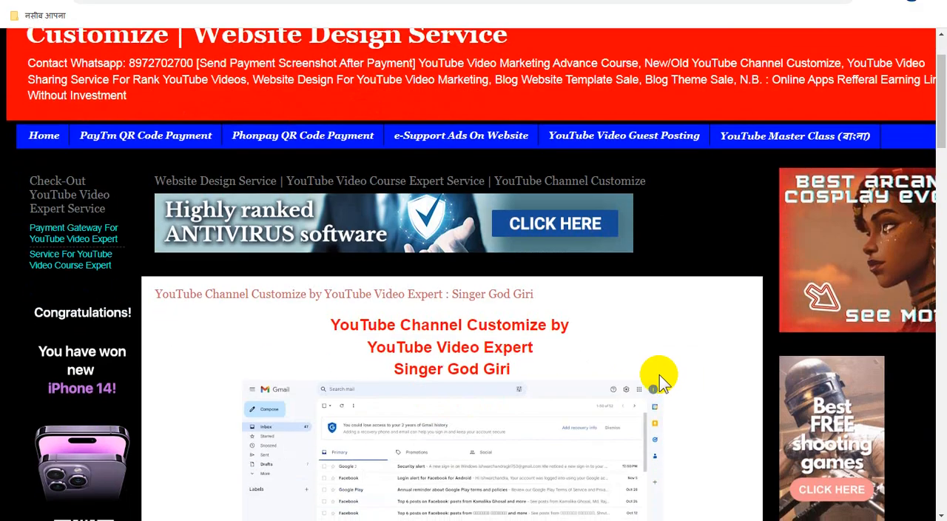
scroll(657, 374, up, 3)
Step: Switch back to the Blogger post editor and replace the "Image" placeholder line with the "Payment Here" picture uploaded from the computer
click(244, 1)
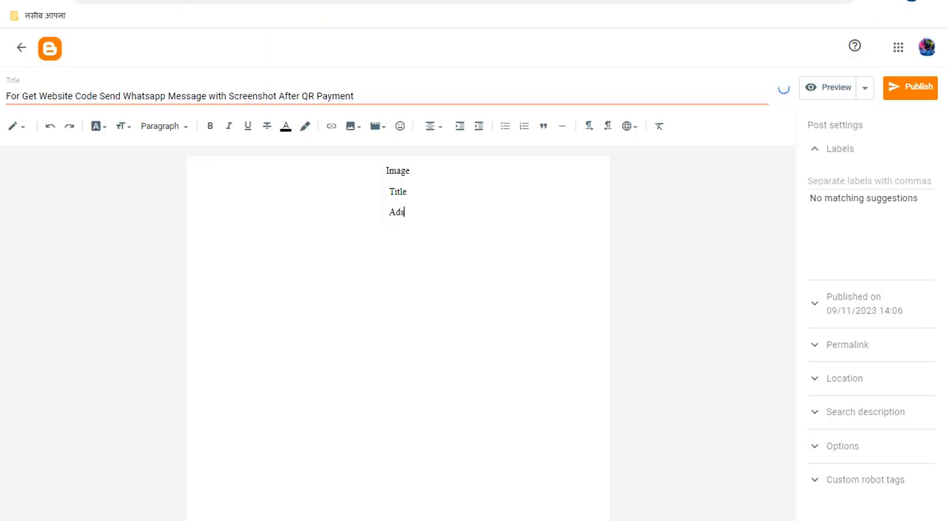
click(386, 174)
double_click(387, 173)
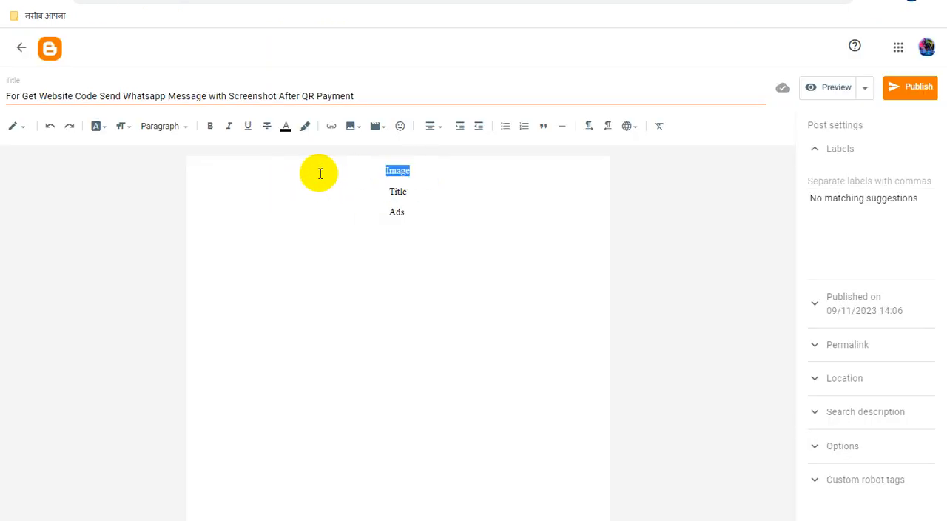
key(BackSpace)
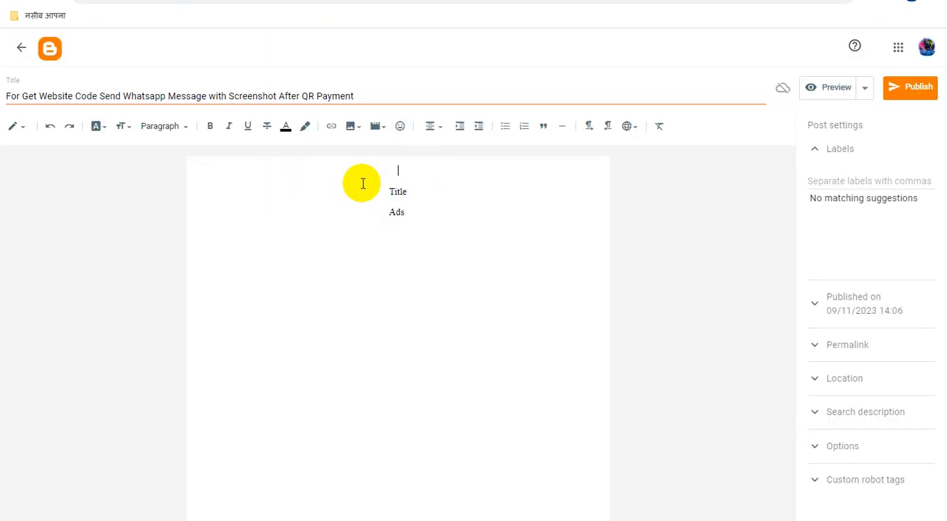
click(353, 129)
click(368, 158)
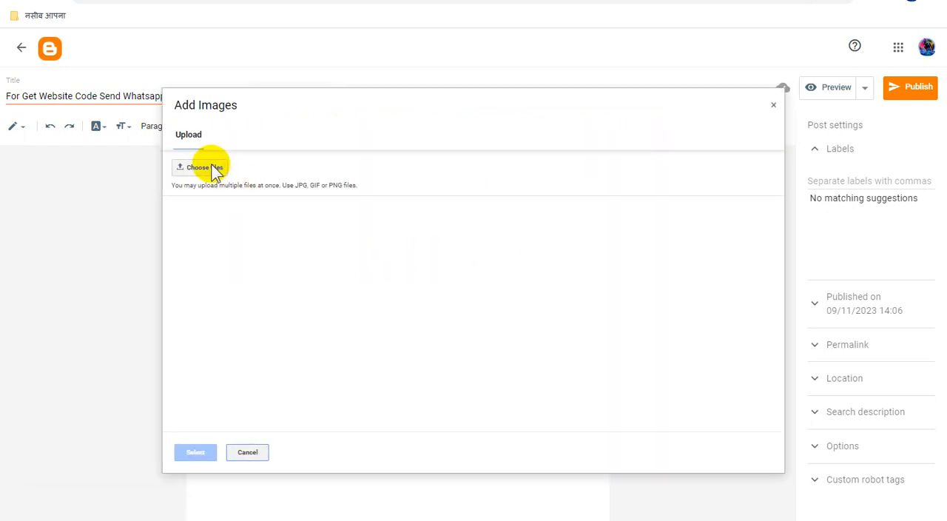
click(211, 168)
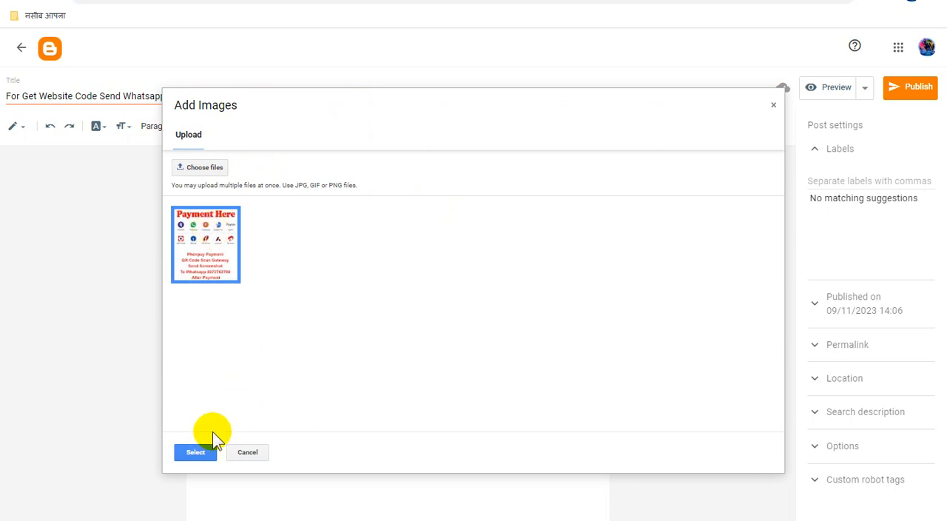
click(196, 451)
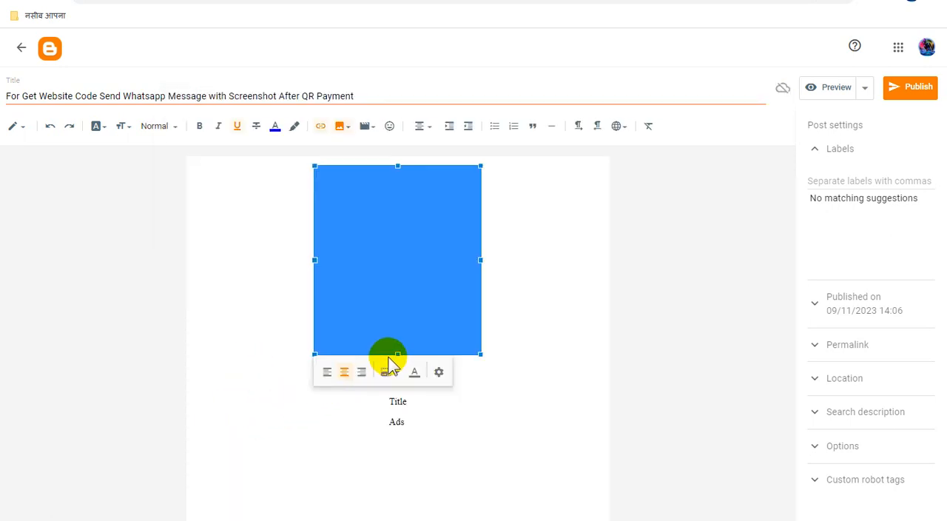
Step: Remove the blank line between the payment image and the "Title" placeholder
click(527, 271)
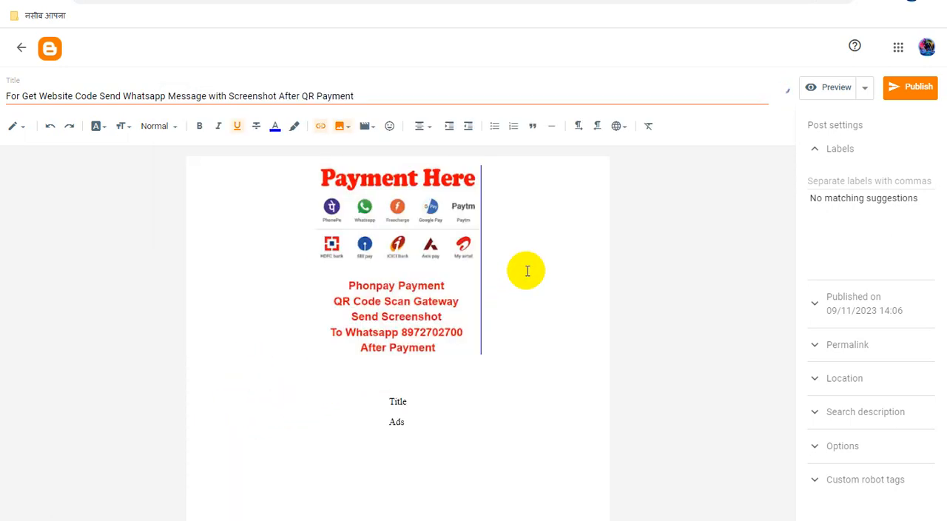
click(410, 260)
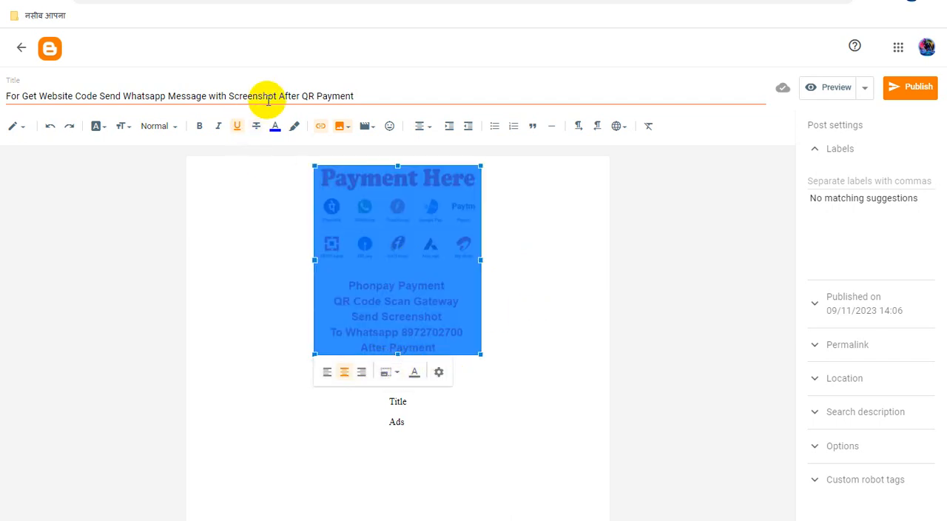
double_click(270, 96)
click(513, 262)
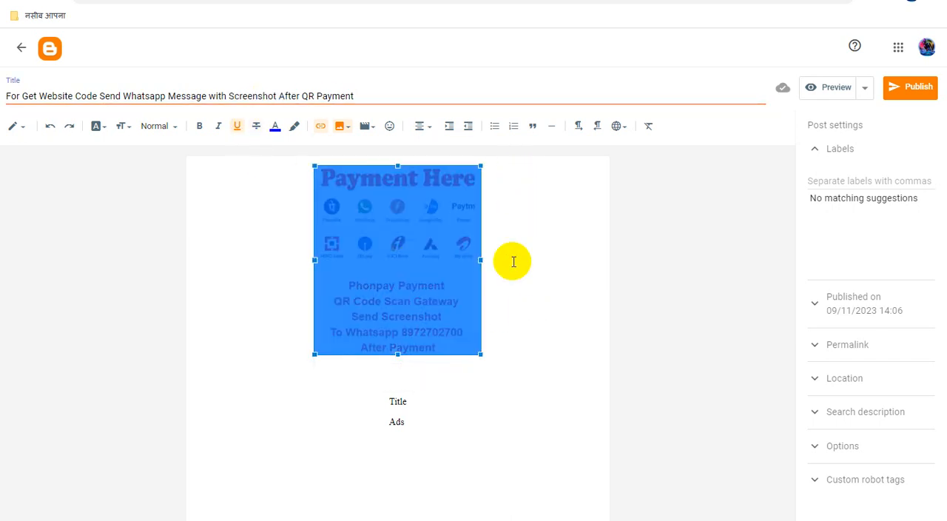
click(403, 375)
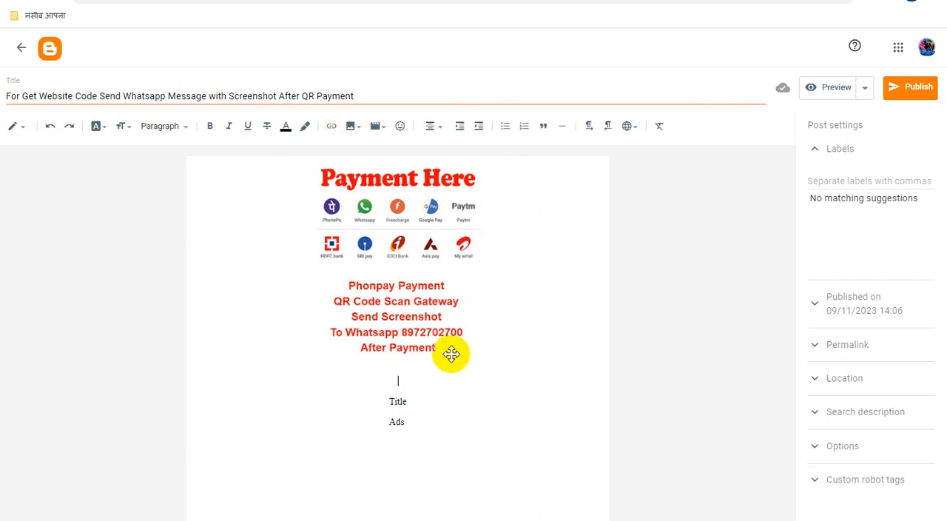
key(BackSpace)
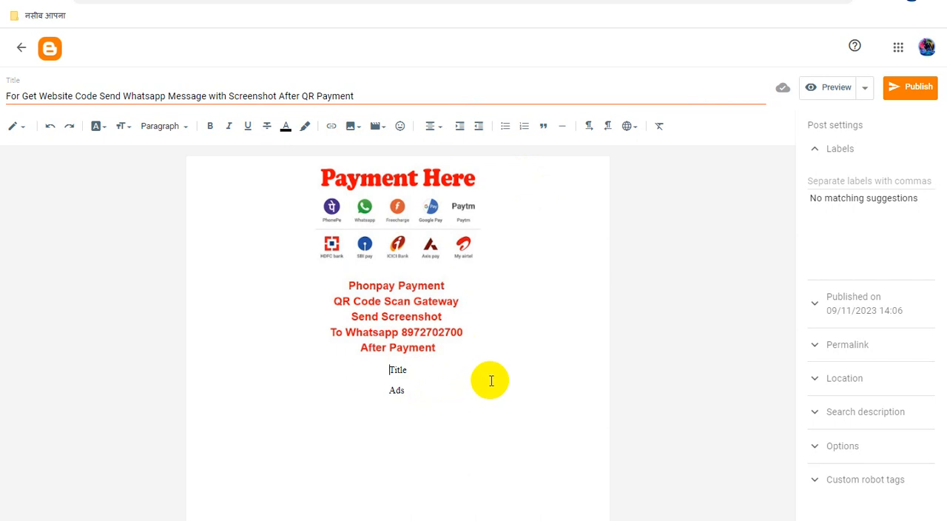
click(222, 0)
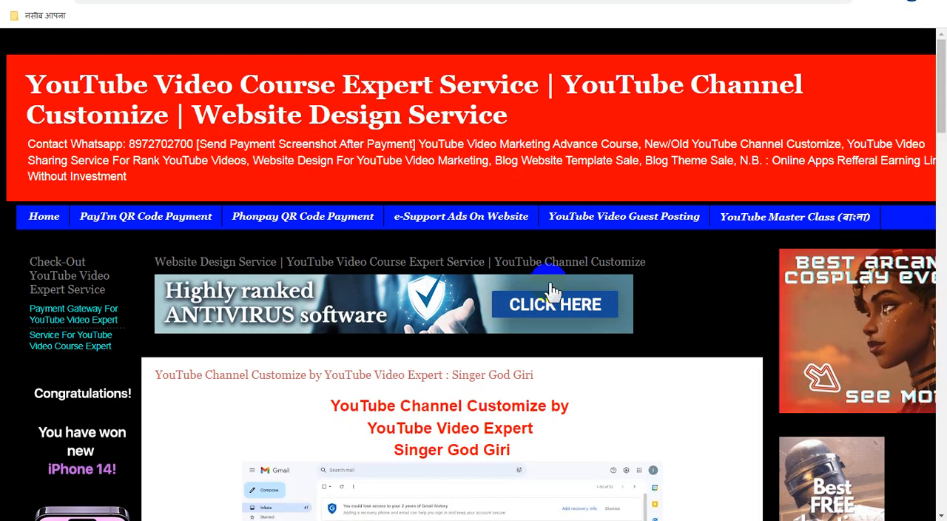
scroll(551, 289, down, 3)
scroll(550, 285, down, 3)
scroll(529, 278, up, 4)
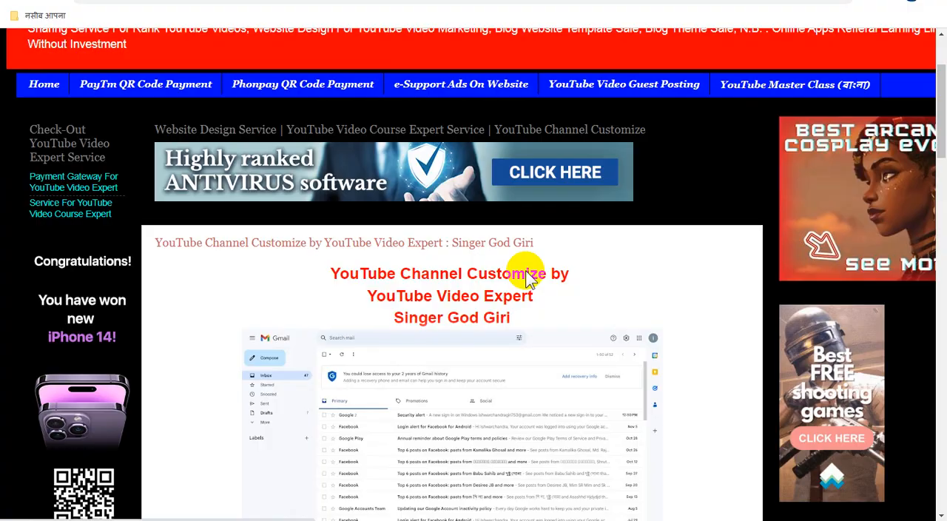
Step: Switch to Adsterra's website list and add a Banner 468x60 ad unit to tubewebsite.blogspot.com
click(333, 0)
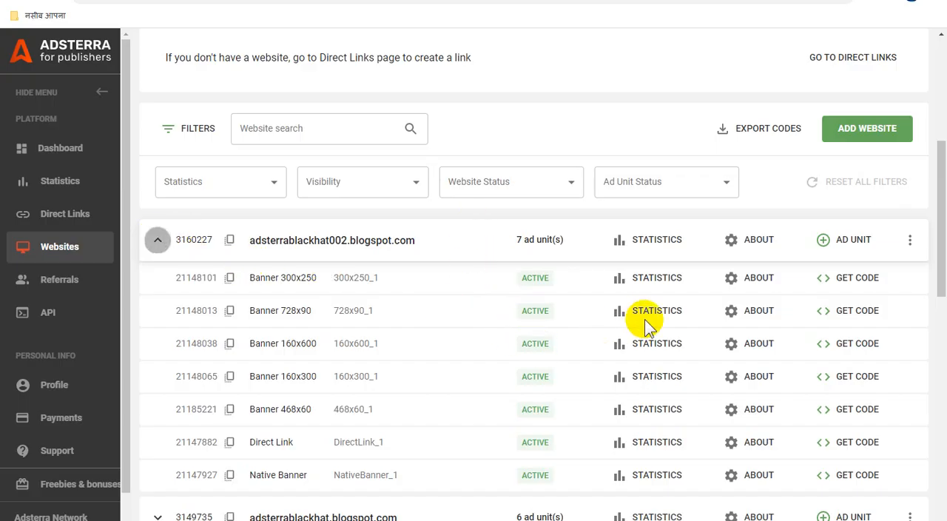
scroll(659, 333, down, 6)
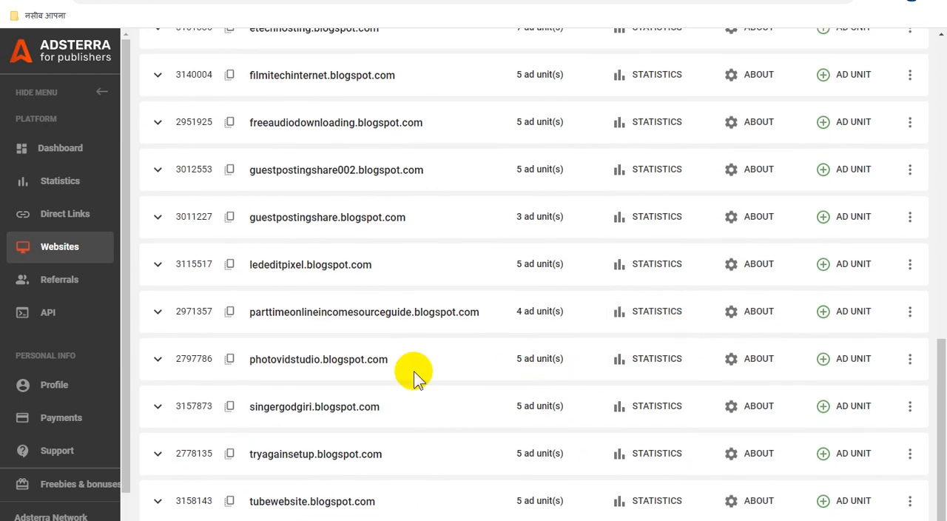
click(858, 502)
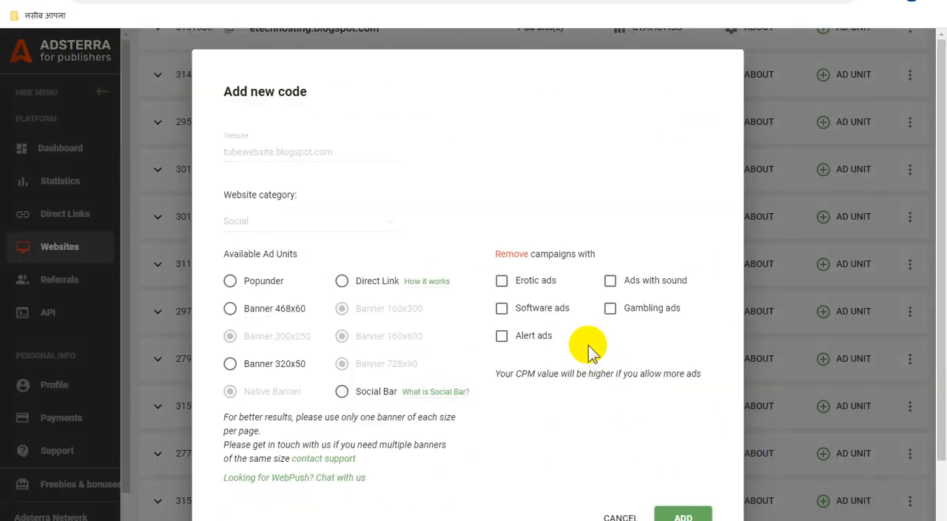
click(230, 307)
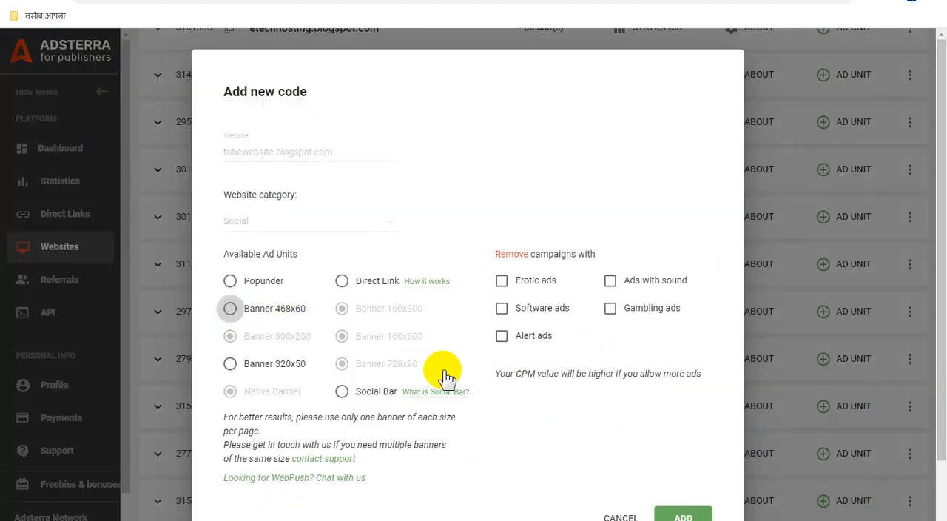
click(687, 517)
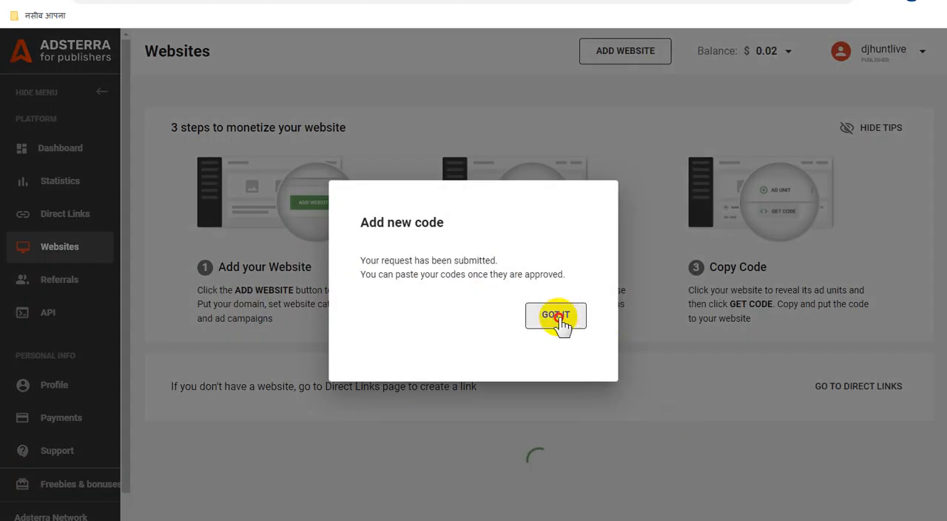
click(559, 320)
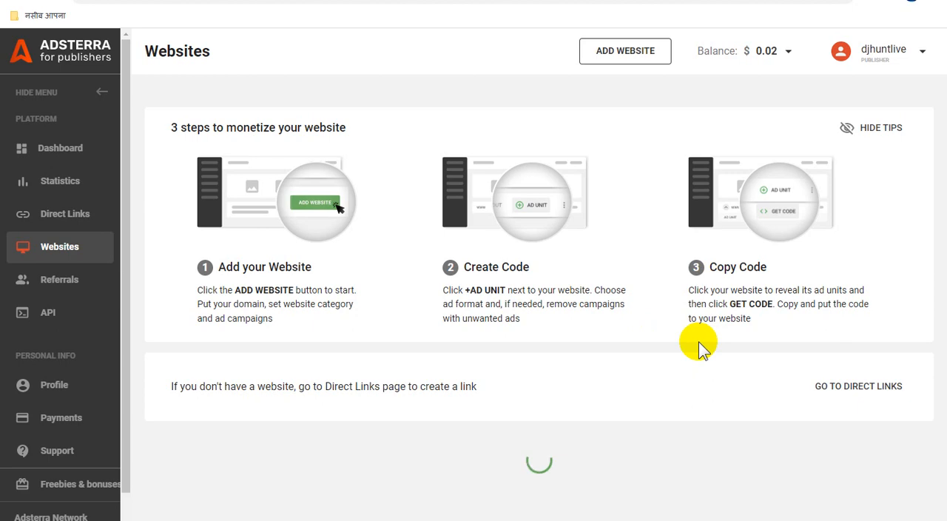
scroll(706, 355, down, 5)
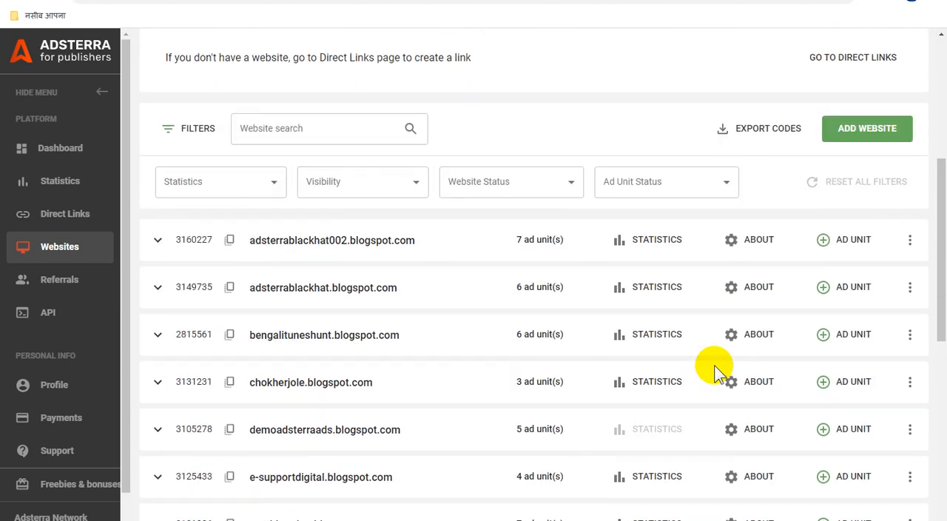
scroll(715, 370, up, 3)
Step: Switch back to the Blogger post editor and replace the "Title" placeholder in the body with a copy of the post's title text
click(226, 0)
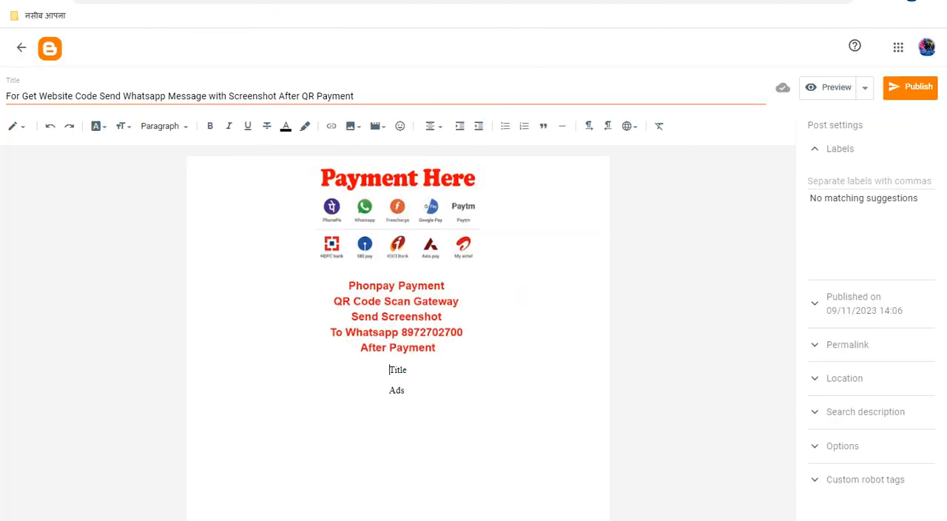
click(311, 95)
key(ctrl+a)
key(ctrl+c)
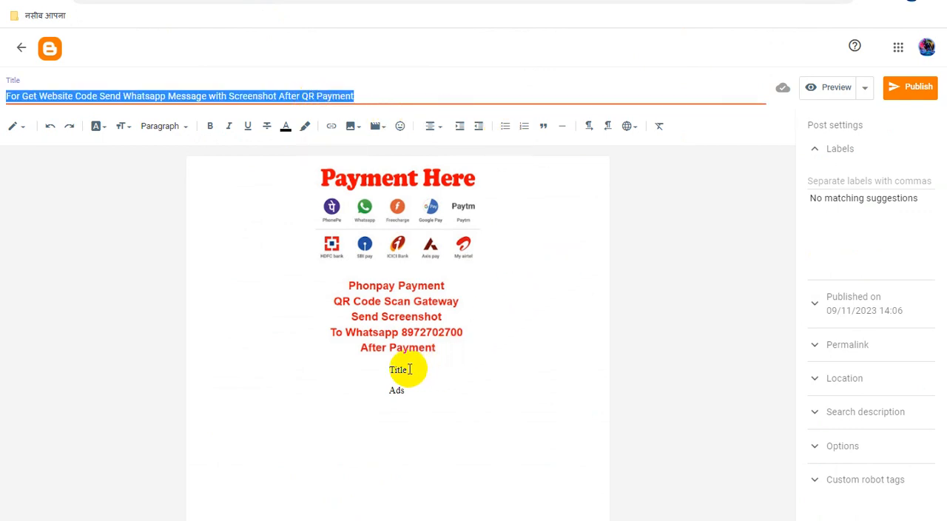
drag(409, 369, 376, 368)
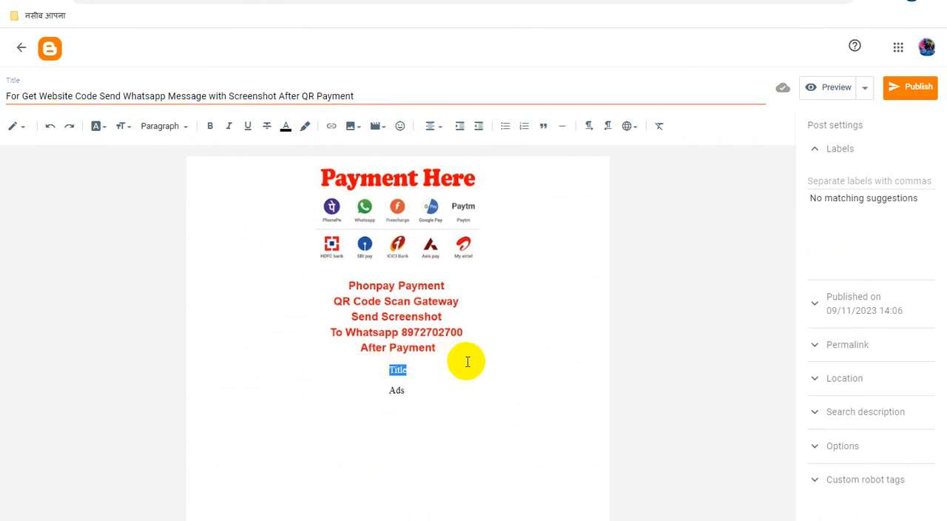
key(ctrl+v)
Step: Format the copied title line below the payment image as bold, Largest size and blue
triple_click(382, 369)
key(ctrl+c)
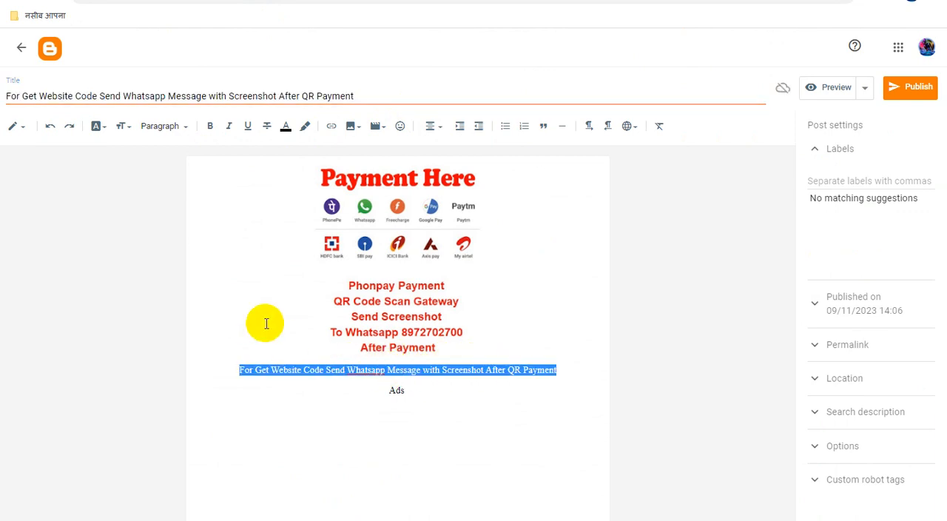
click(209, 126)
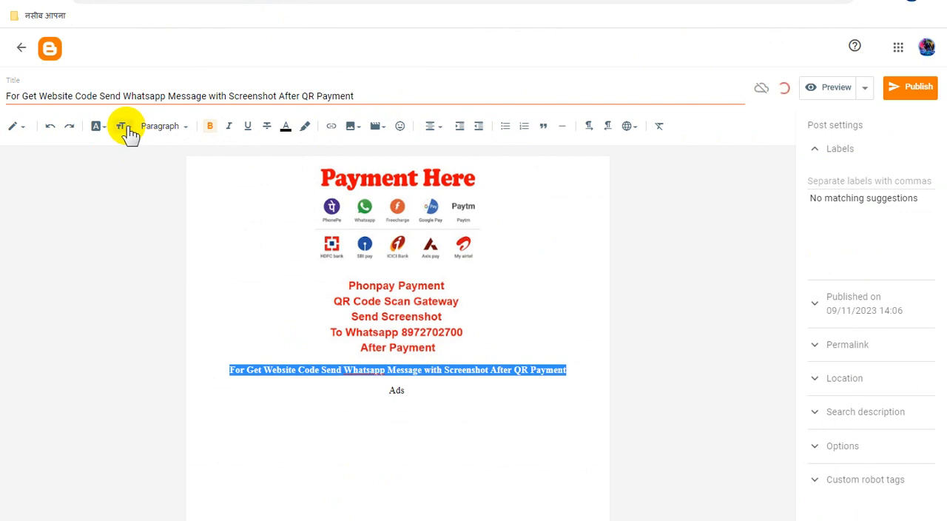
click(124, 127)
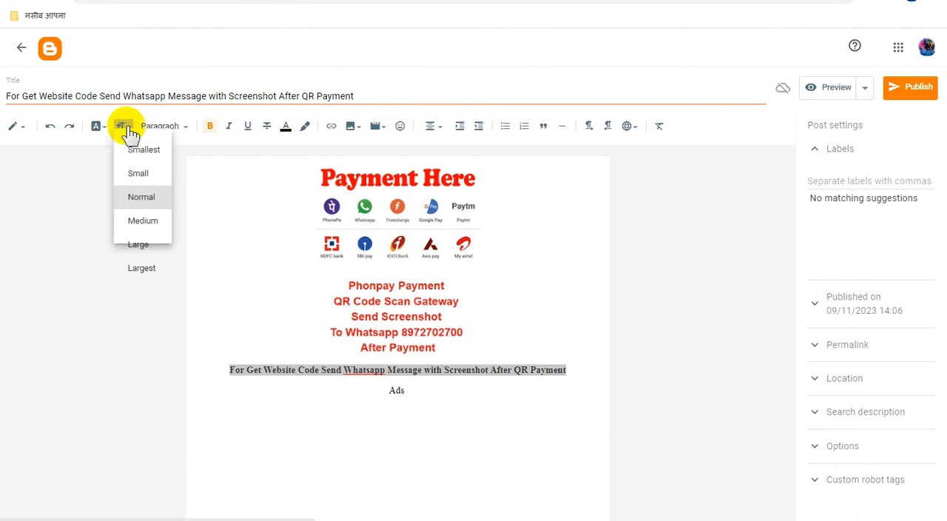
click(144, 270)
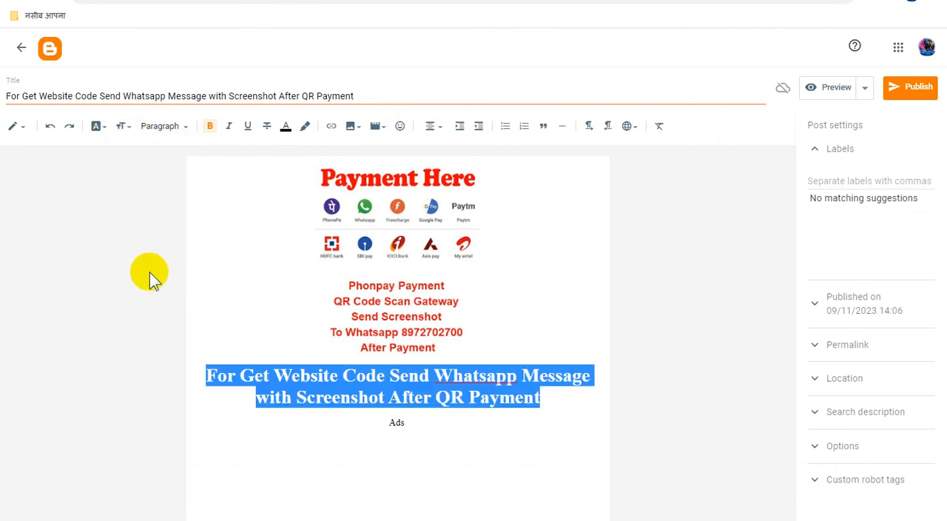
click(285, 127)
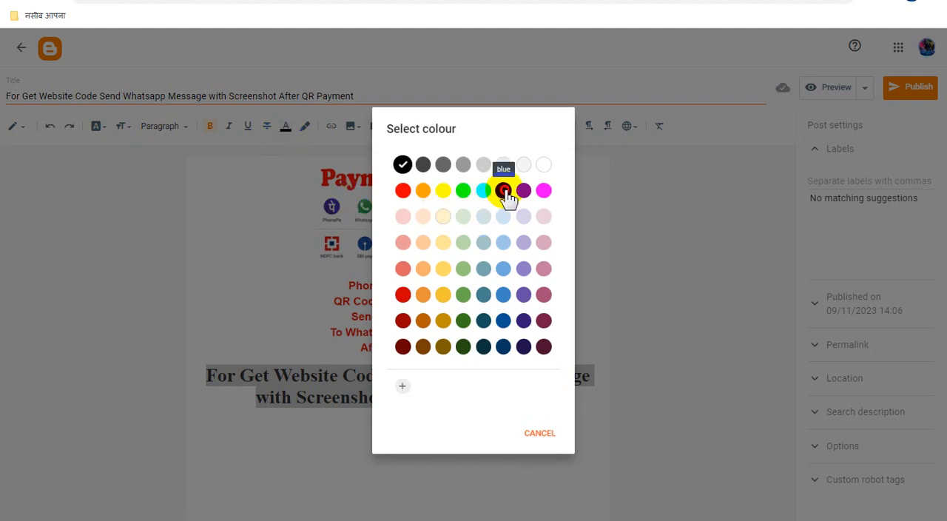
click(534, 354)
click(528, 332)
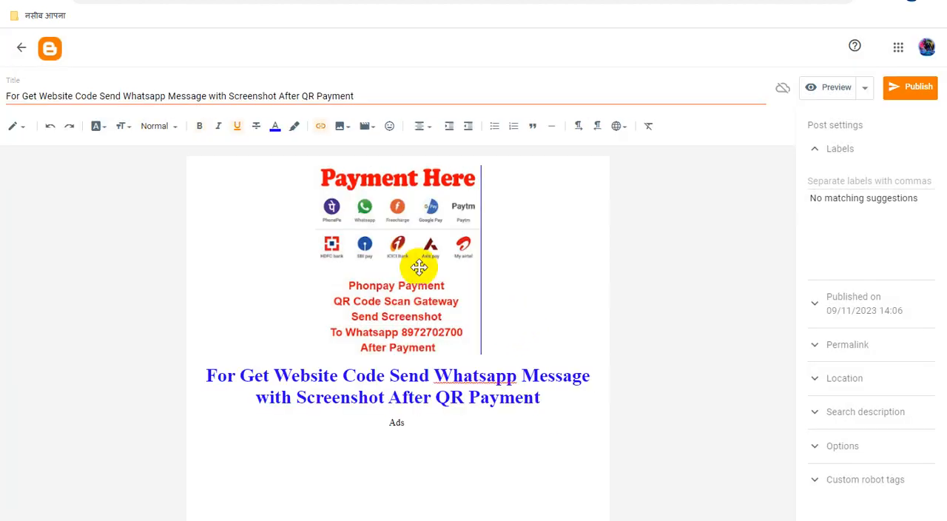
Step: Set the payment image's alt text and title text to the post title, and its size to Large
click(393, 243)
click(439, 373)
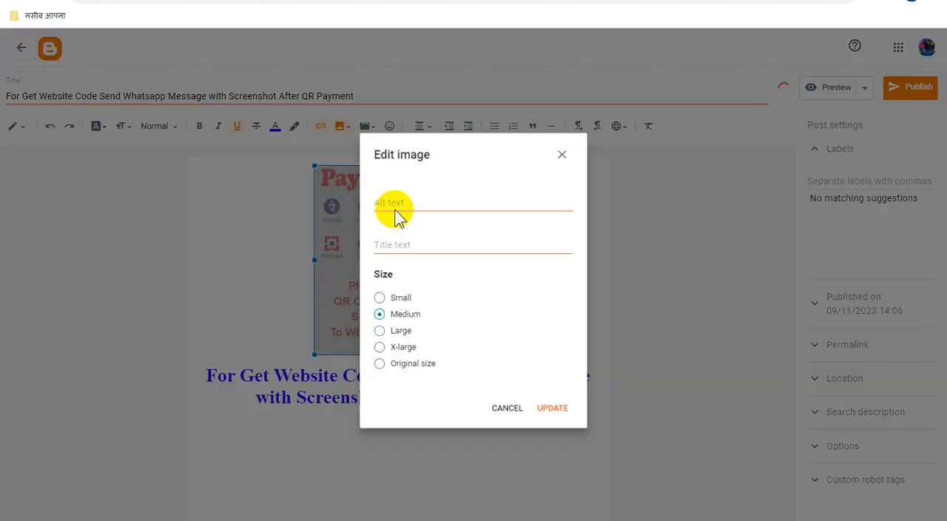
click(410, 202)
key(ctrl+v)
click(433, 248)
key(ctrl+v)
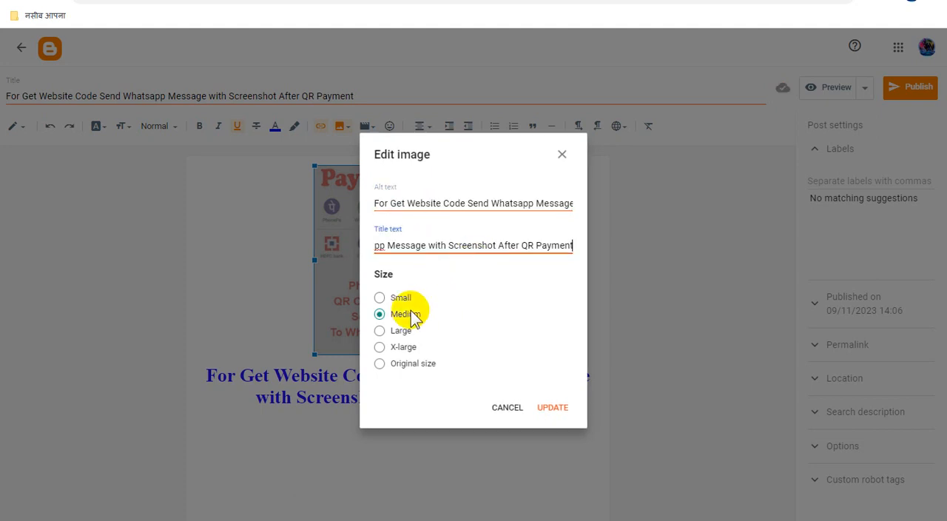
click(379, 331)
click(551, 408)
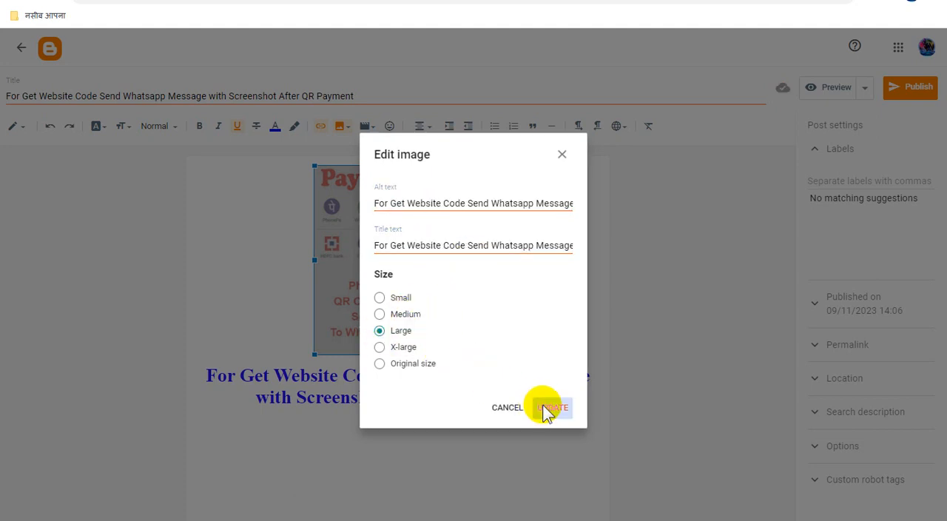
click(539, 312)
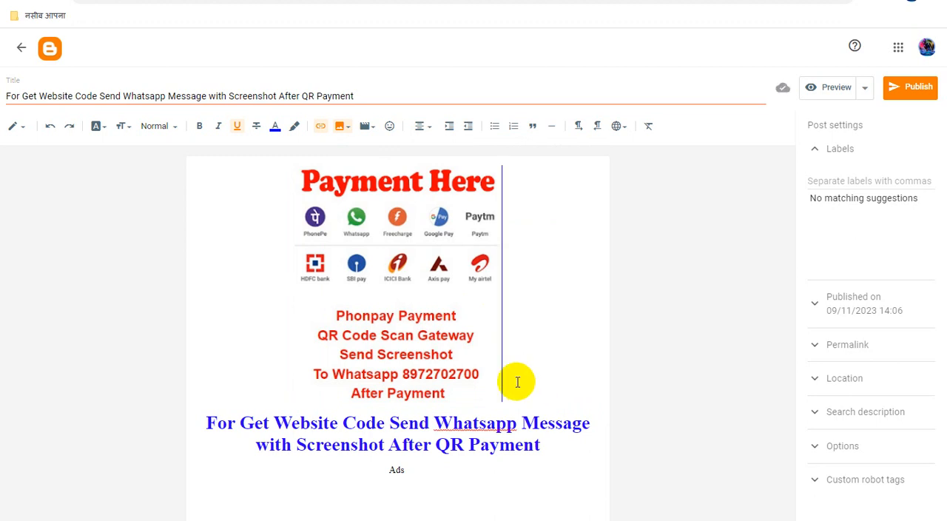
Step: Upload the "CLICK HERE" picture Screenshot_2.jpg from the computer and insert it on a new line below "Ads"
click(441, 469)
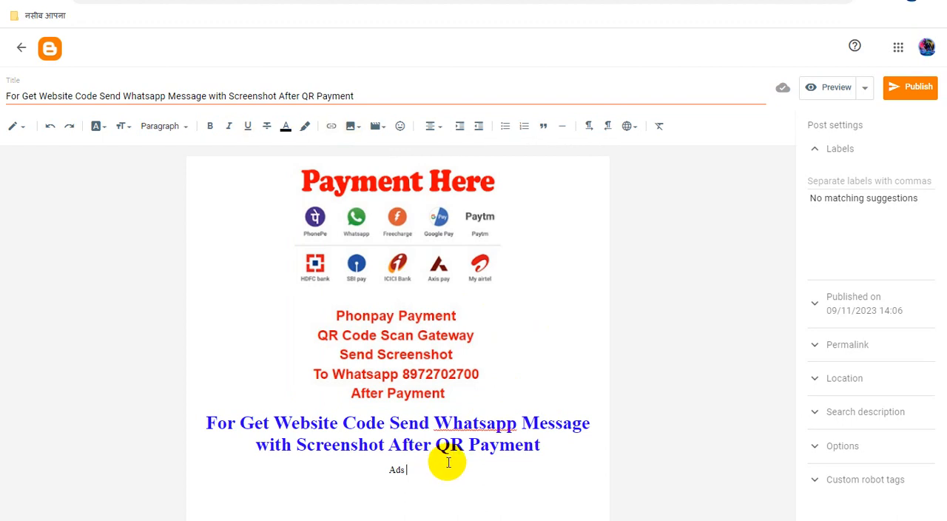
key(Return)
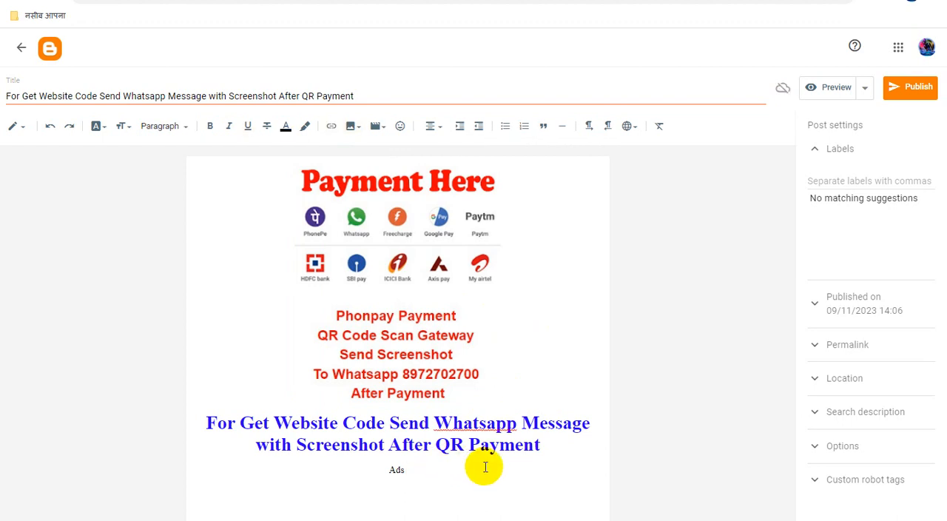
click(352, 129)
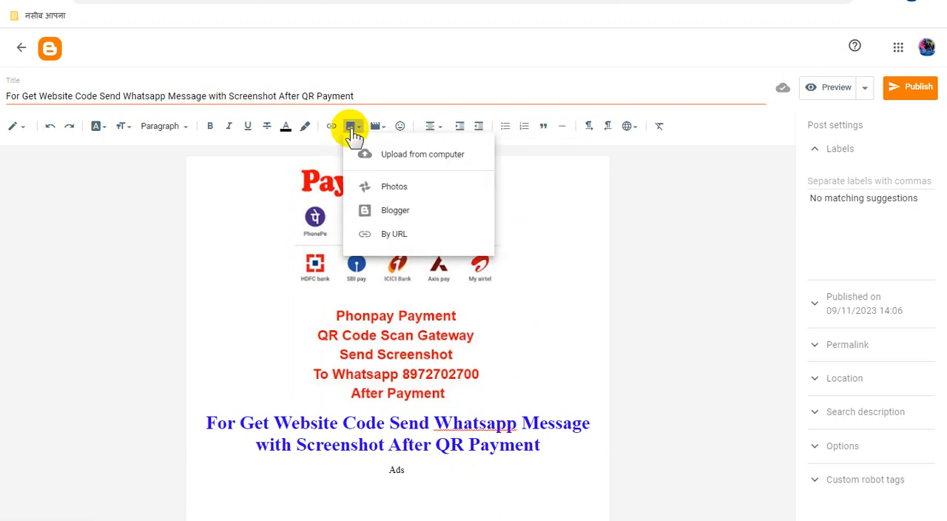
click(446, 164)
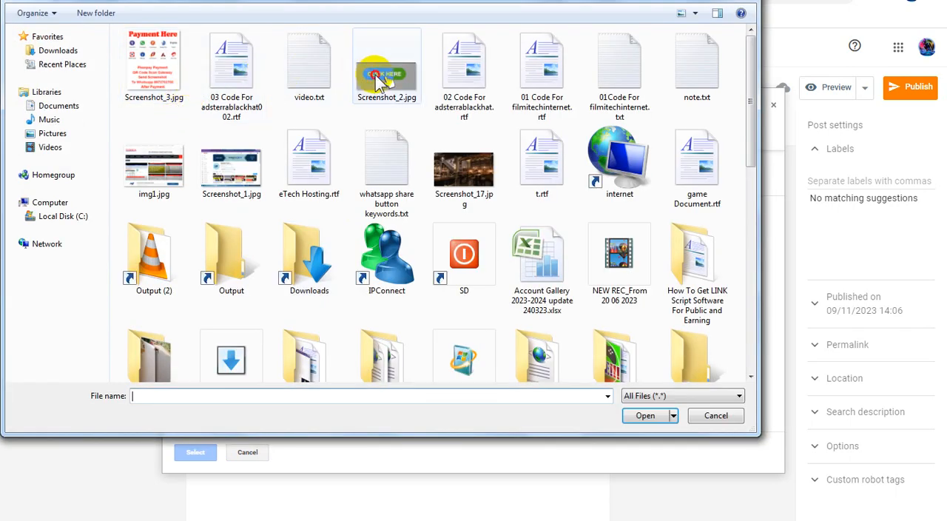
double_click(377, 71)
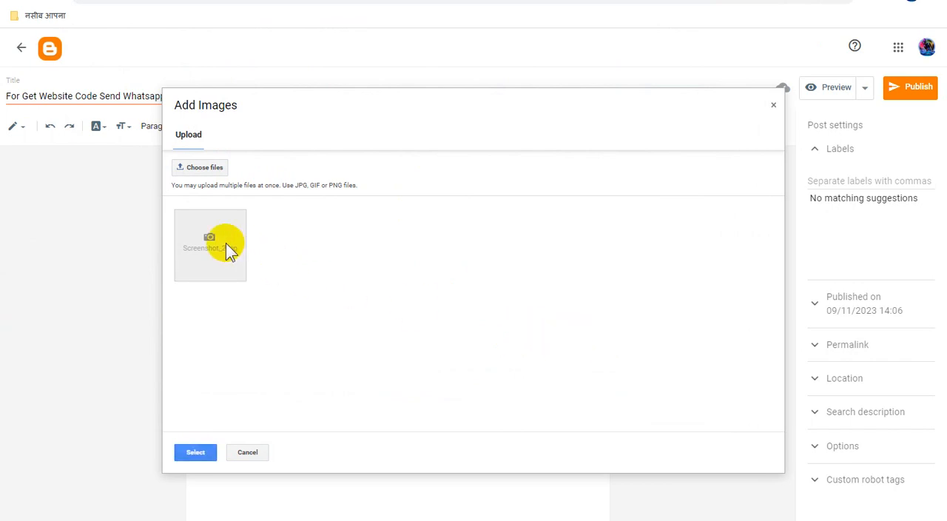
click(201, 452)
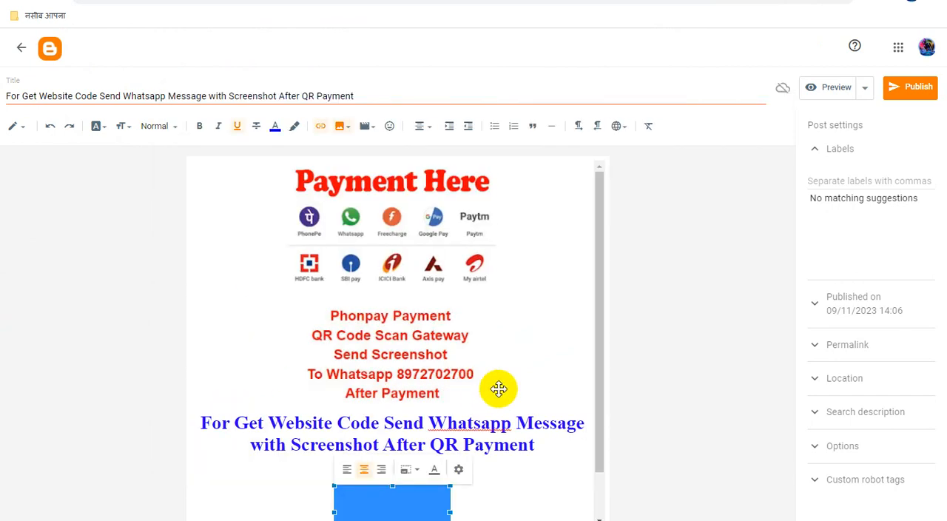
click(550, 473)
scroll(489, 472, down, 2)
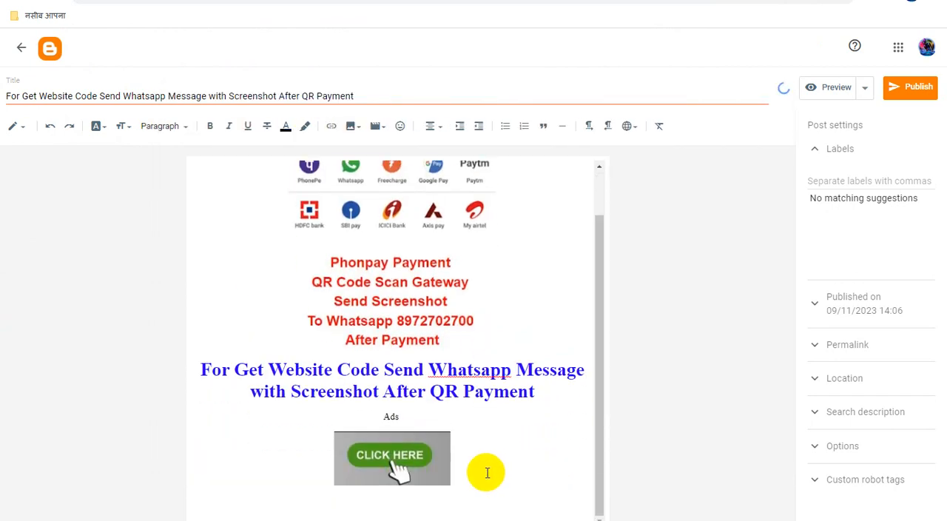
Step: Add the line "Check-Out For Payment Method" between "Ads" and the "CLICK HERE" image
click(459, 423)
key(Return)
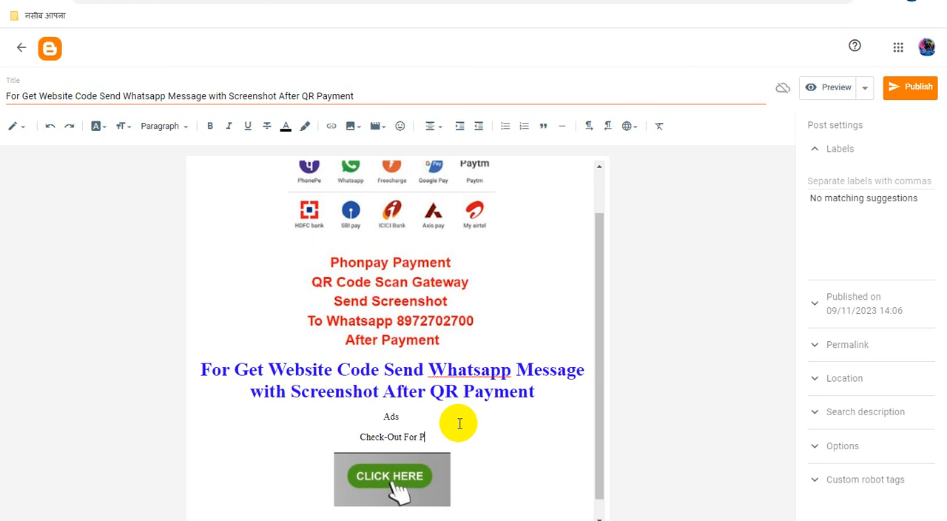
text(Check-Out For Payment)
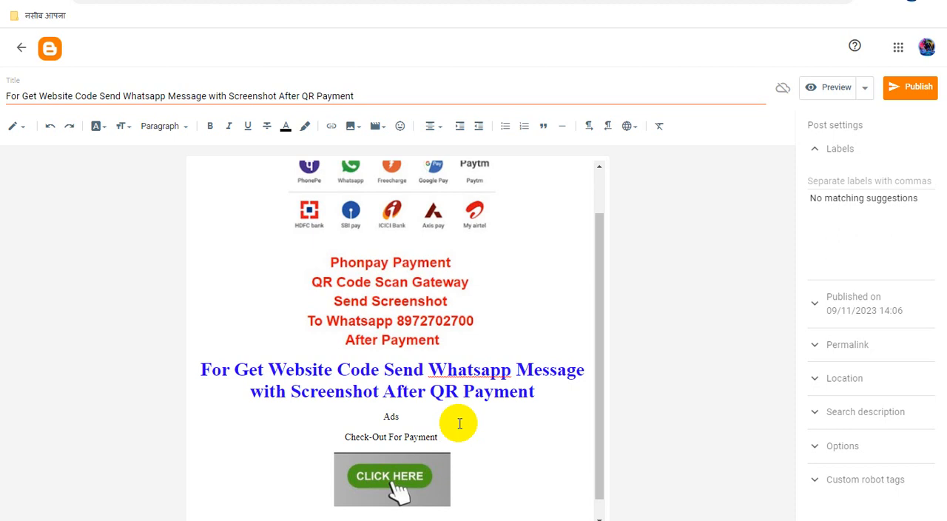
text( Metho)
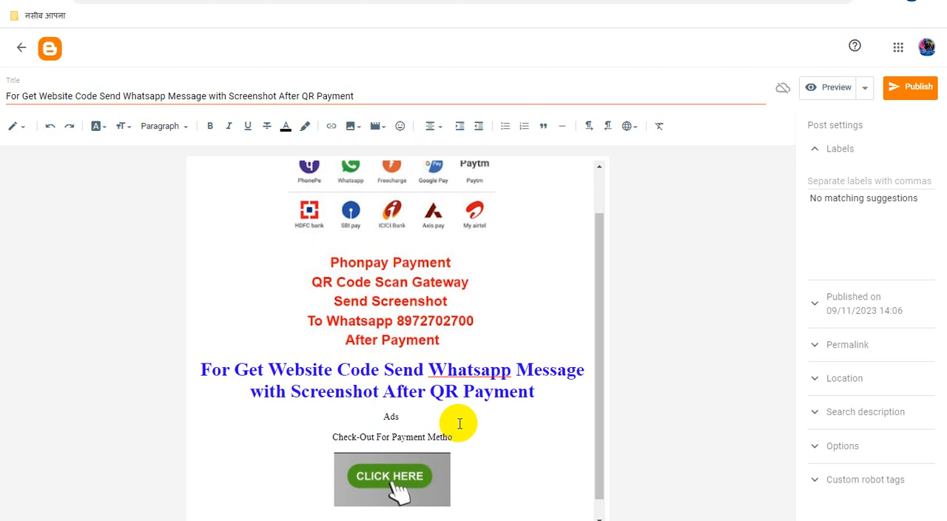
text(d)
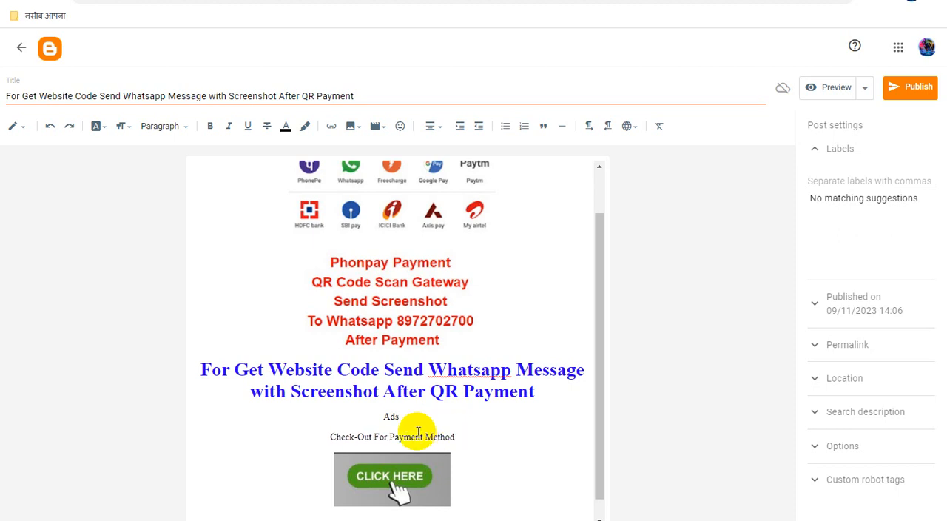
Step: Insert "PAYTEM" in double quotes before "Payment Method" in the check-out line above the "CLICK HERE" image
click(390, 436)
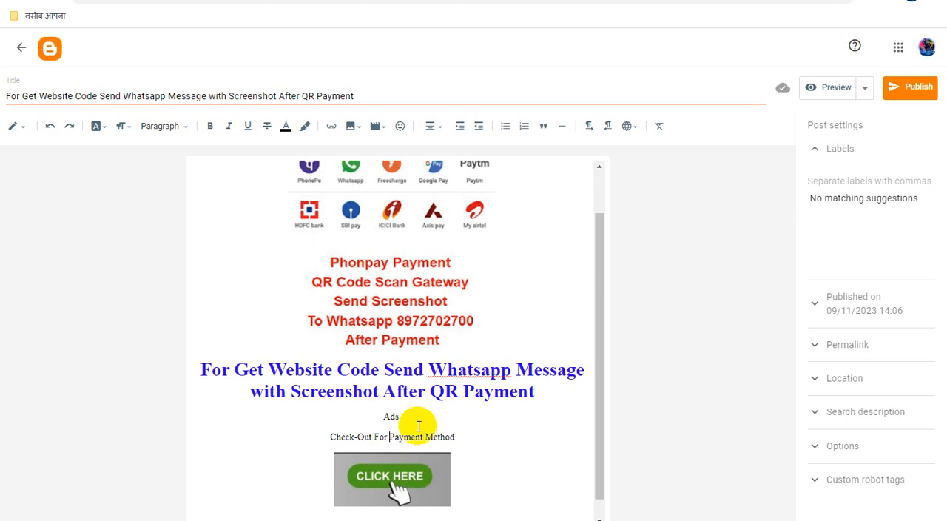
text(")
text(PAYTEM)
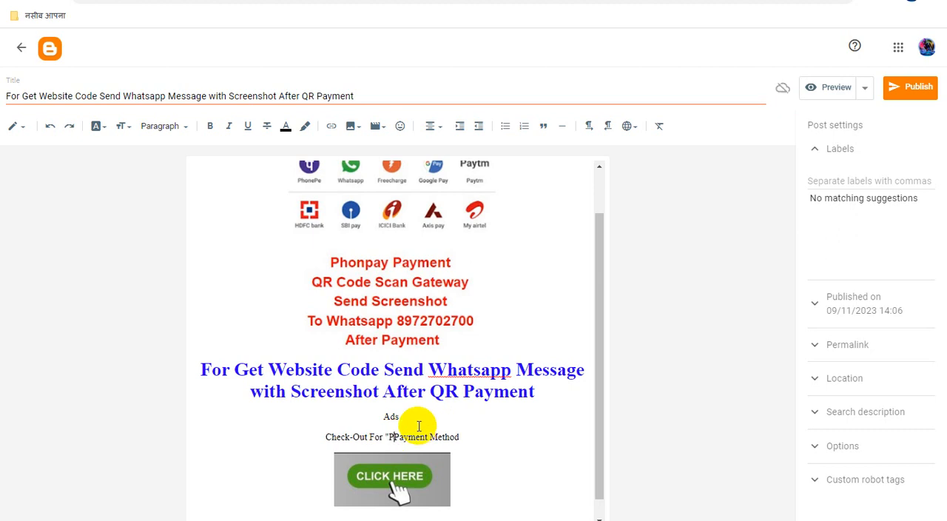
text(")
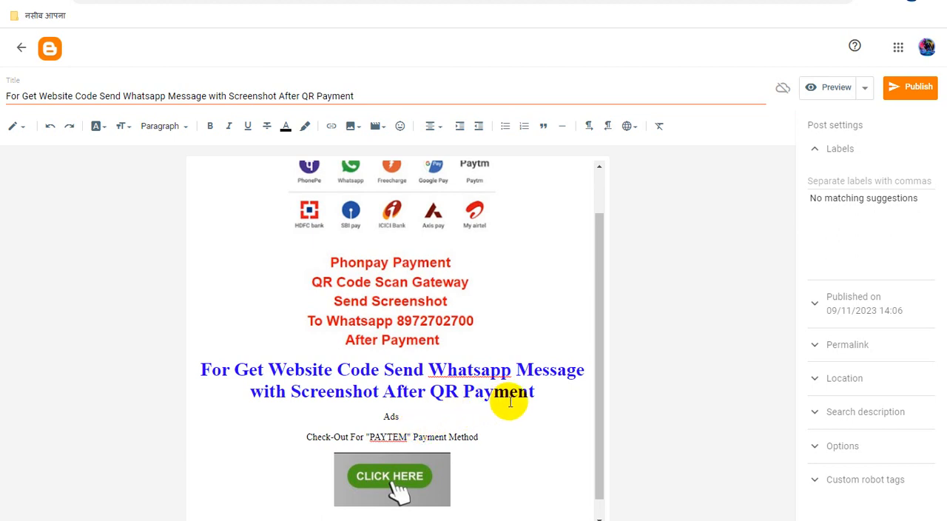
Step: Duplicate the "PAYTEM" check-out line together with its "CLICK HERE" image directly below the existing pair
scroll(509, 397, down, 1)
drag(480, 460, 292, 413)
key(ctrl+c)
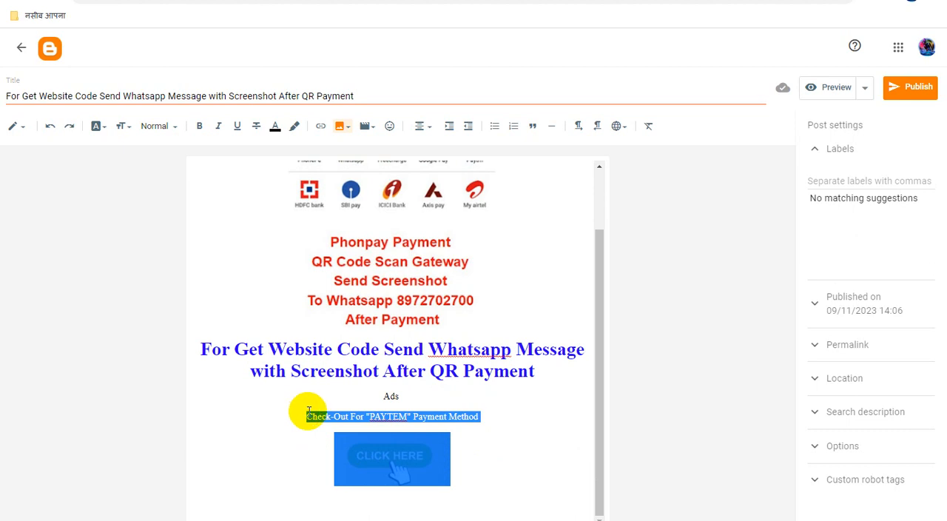
click(471, 464)
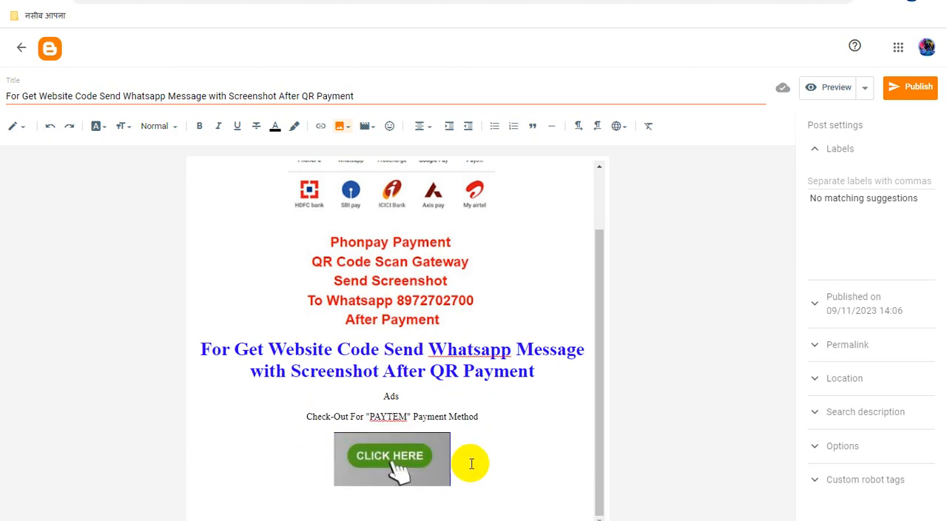
key(ctrl+v)
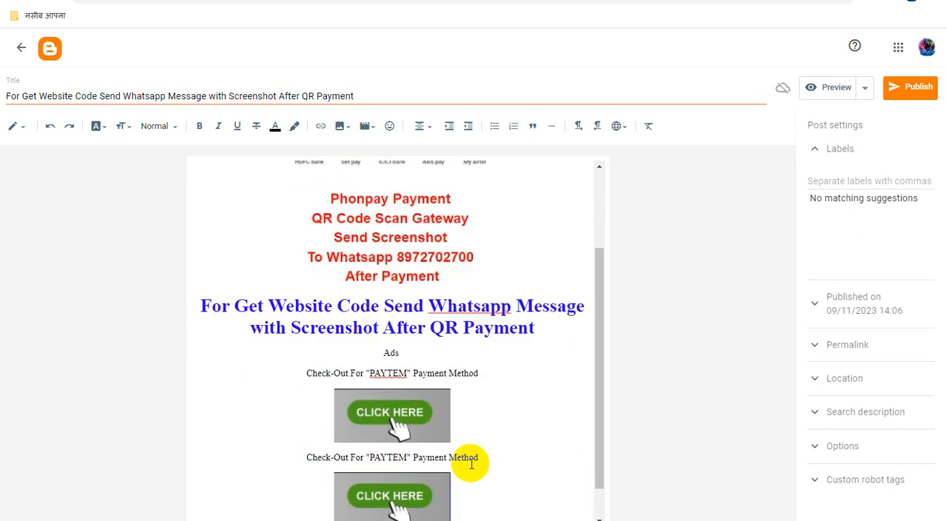
click(497, 425)
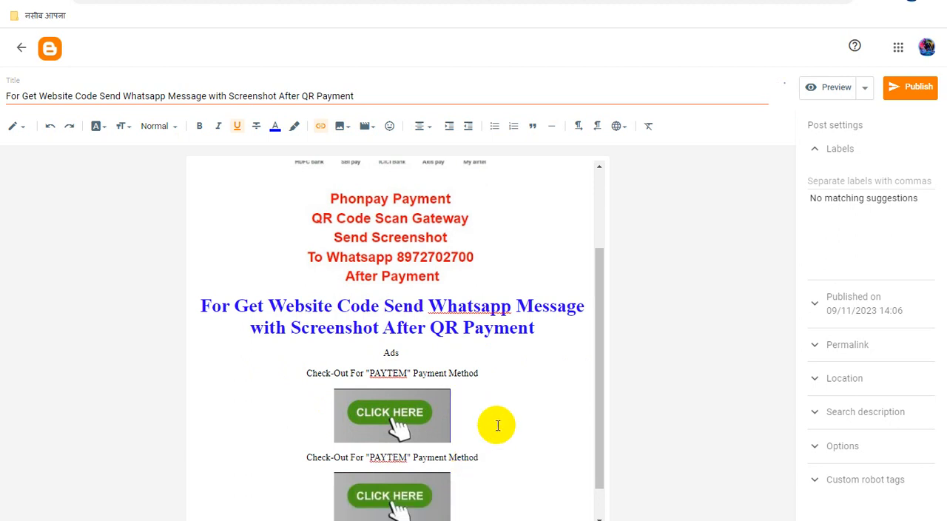
Step: Format the first "Check-Out For "PAYTEM" Payment Method" line as bold, Large size and red
scroll(498, 428, down, 1)
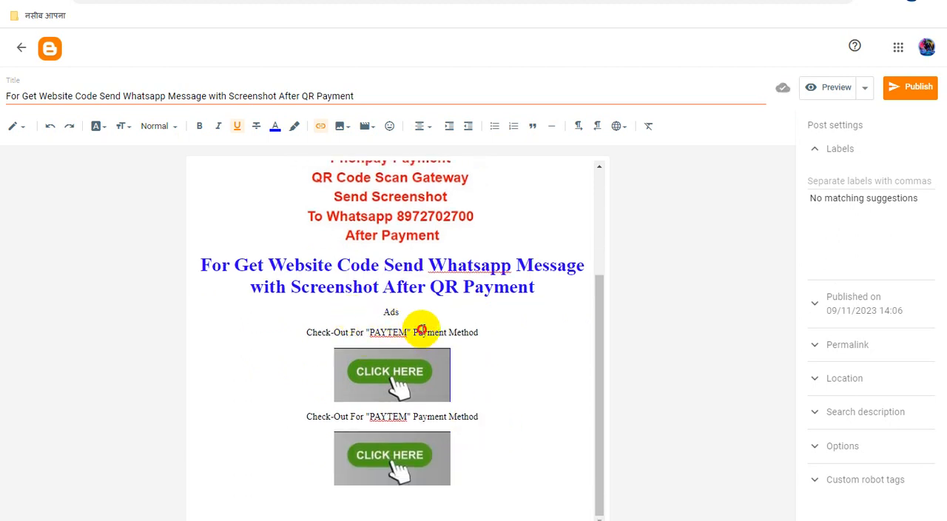
triple_click(422, 329)
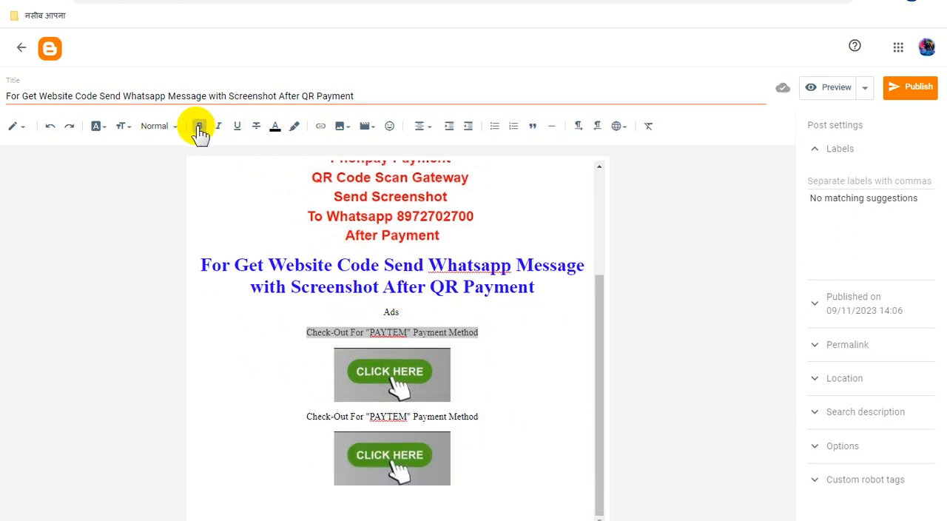
click(197, 126)
click(124, 128)
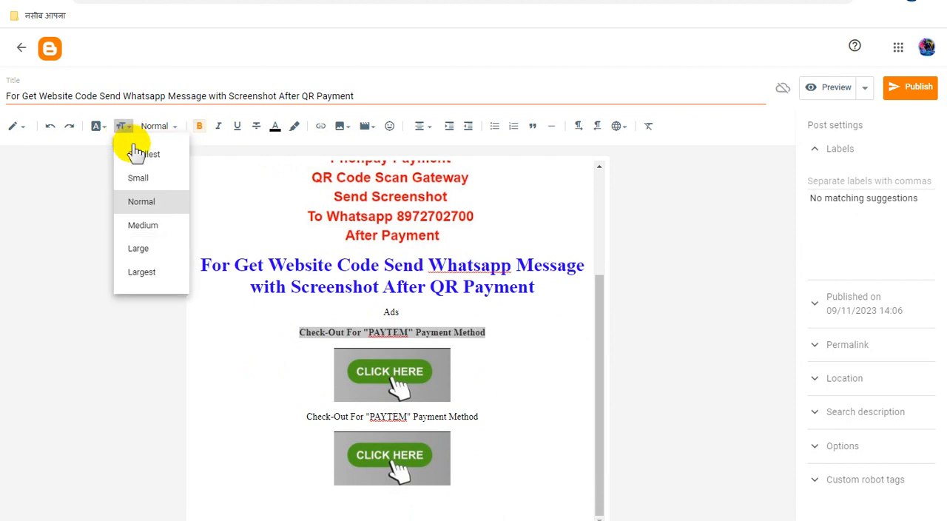
click(157, 234)
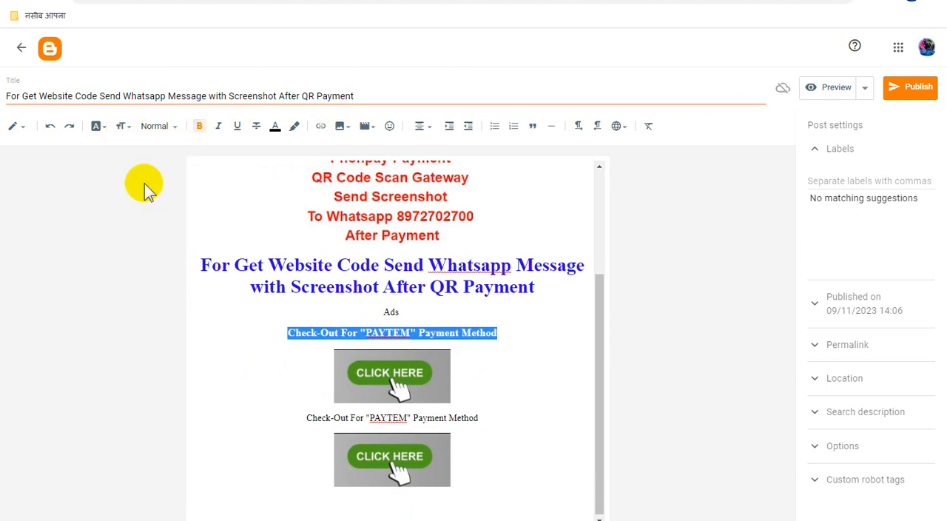
click(123, 129)
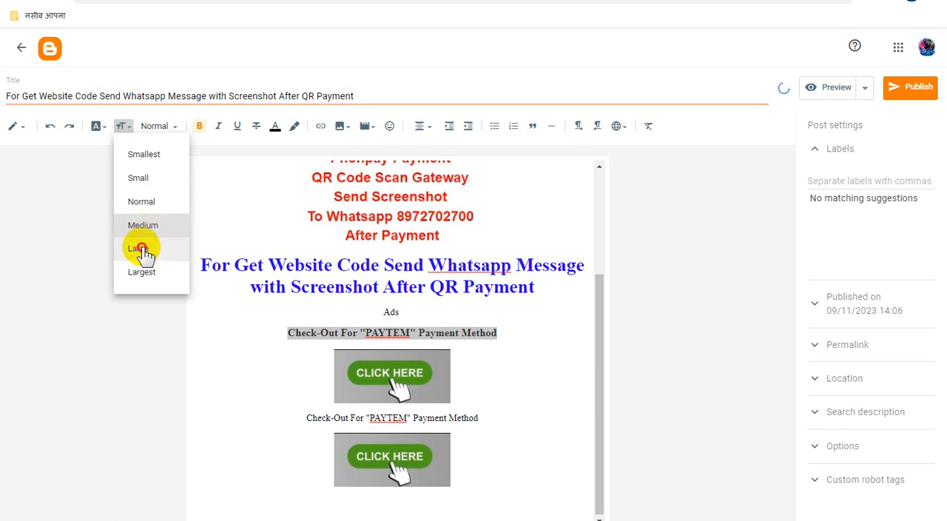
click(148, 247)
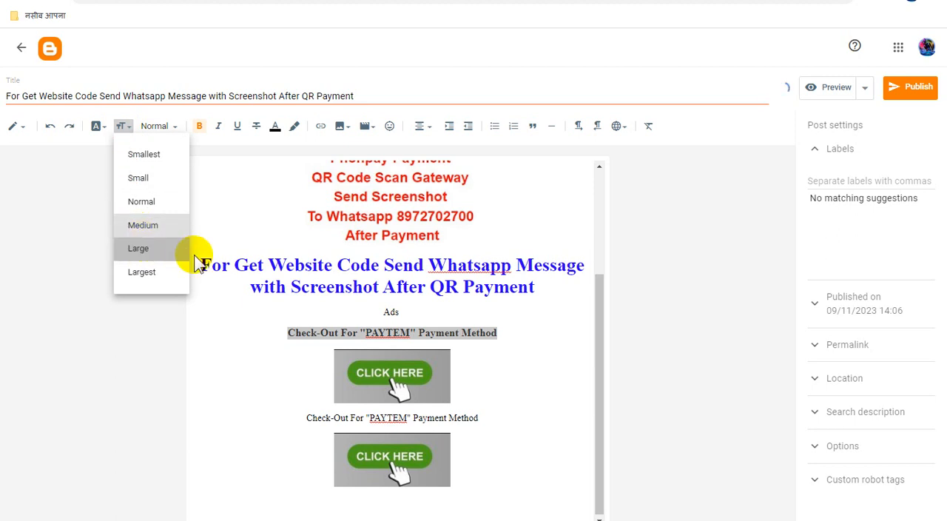
click(276, 126)
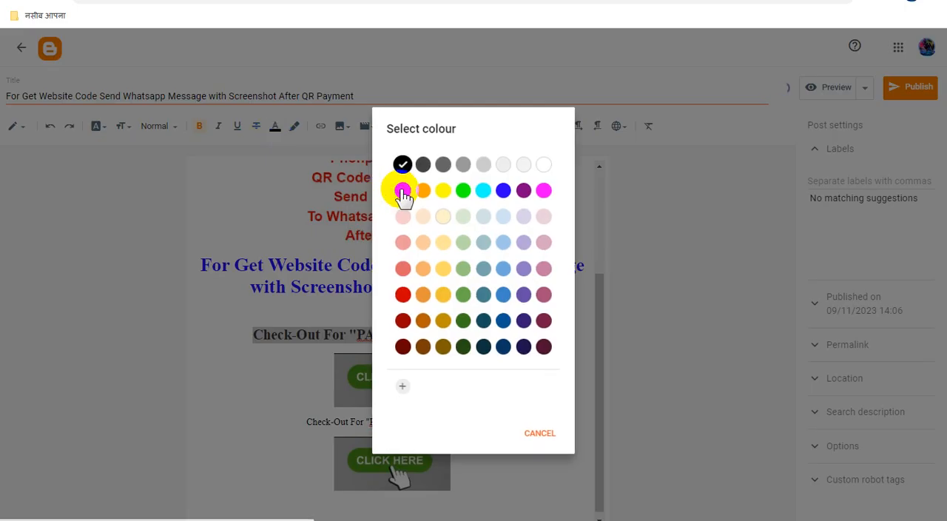
click(402, 190)
click(511, 383)
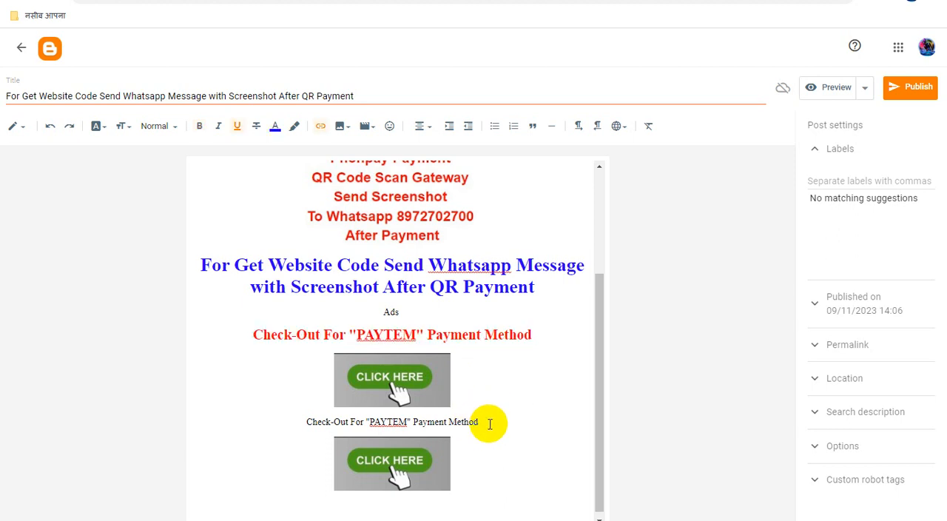
Step: Format the second "Check-Out For "PAYTEM" Payment Method" line as bold, Large size and red
drag(485, 421, 293, 420)
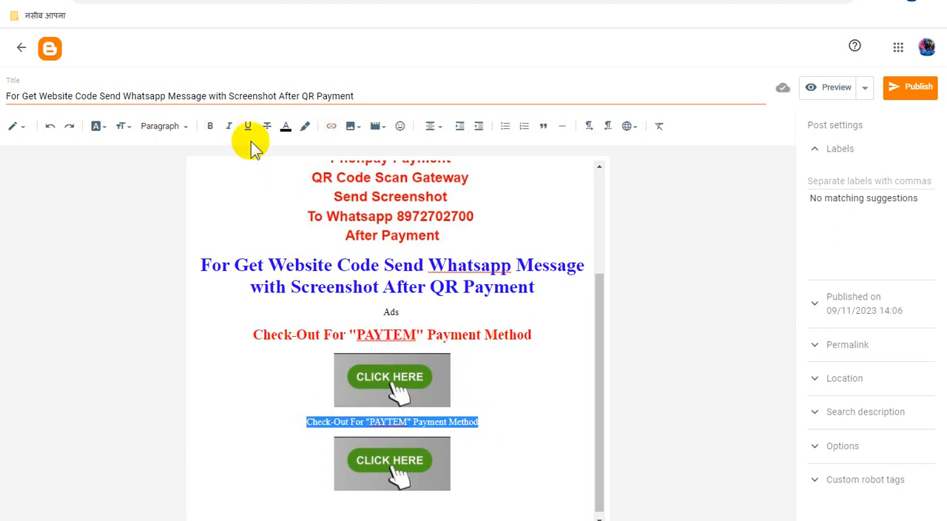
click(210, 126)
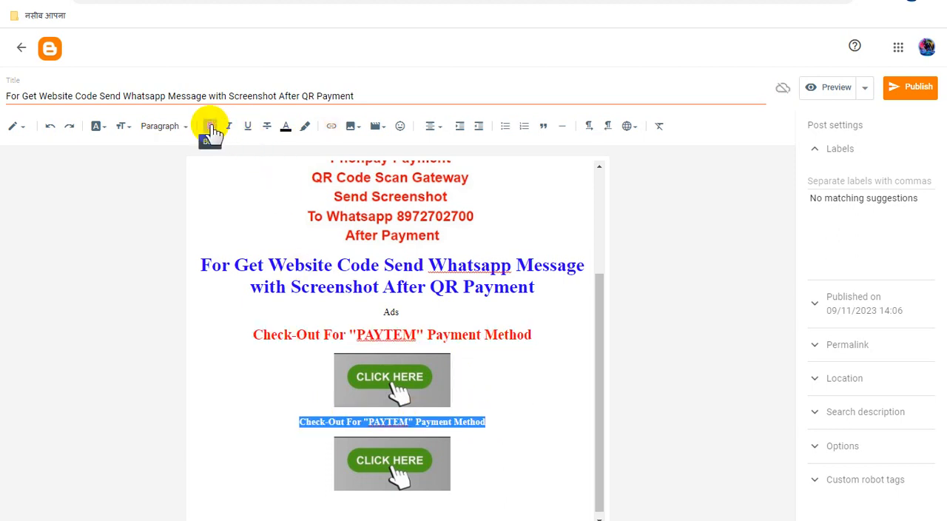
click(125, 129)
click(144, 249)
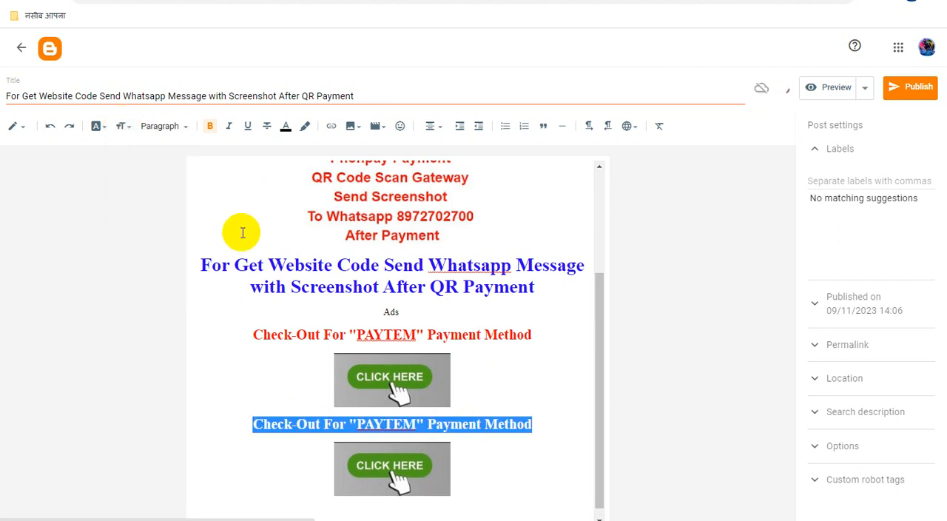
click(286, 127)
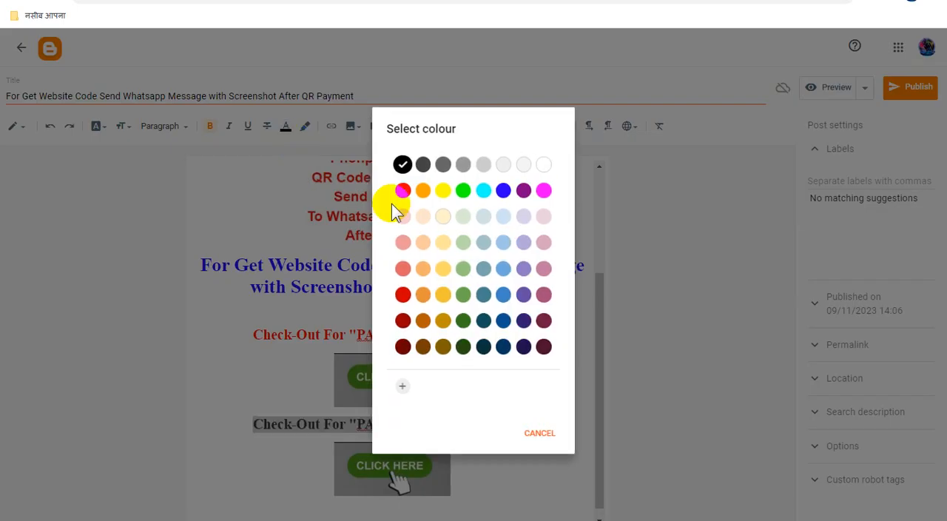
click(401, 188)
click(548, 381)
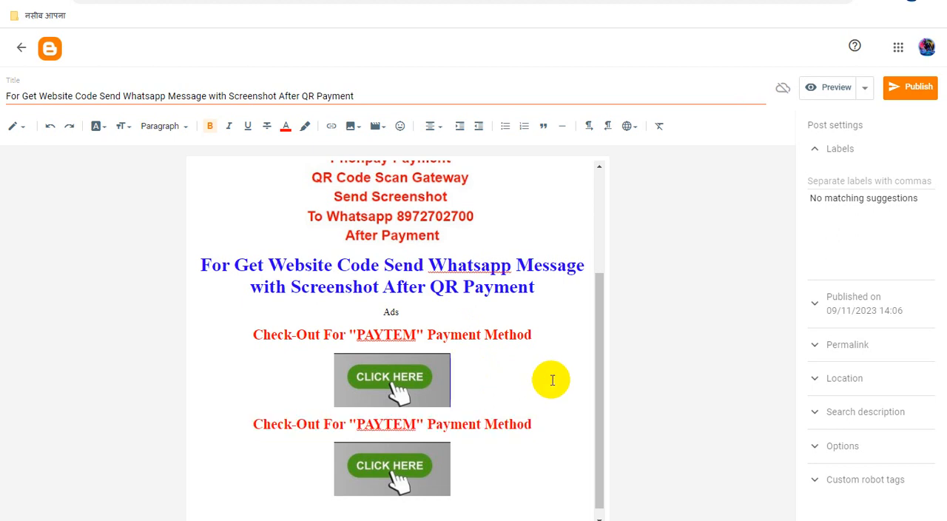
Step: Change the "Ads" placeholder to "Ads1" and add an "ADS2" line below the first "CLICK HERE" image
click(418, 314)
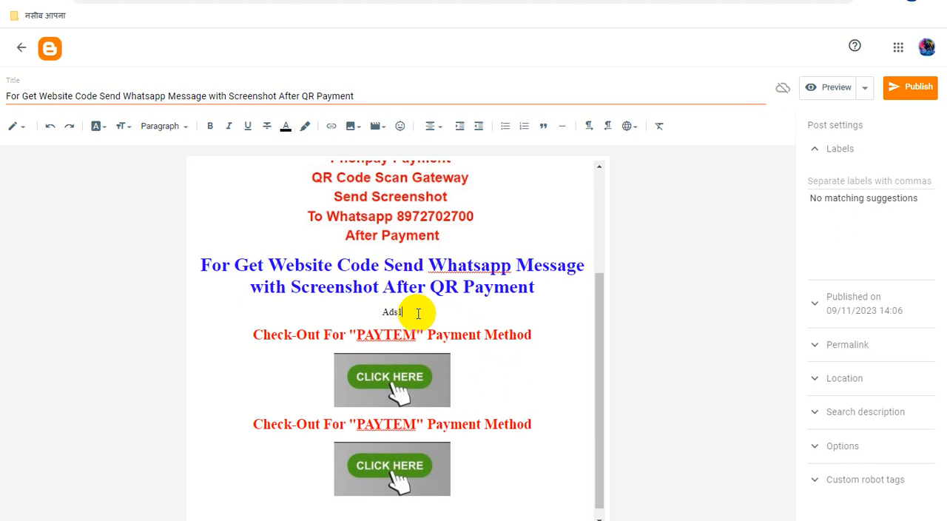
click(486, 383)
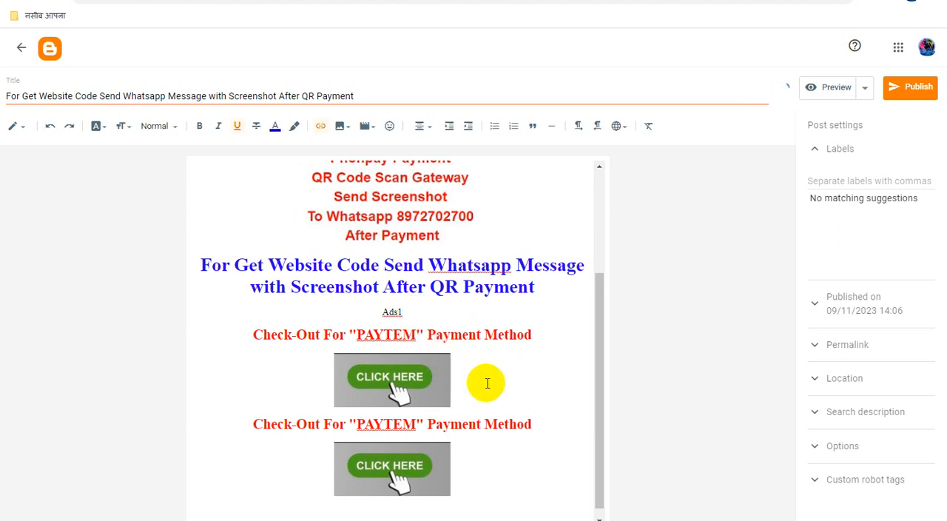
key(Return)
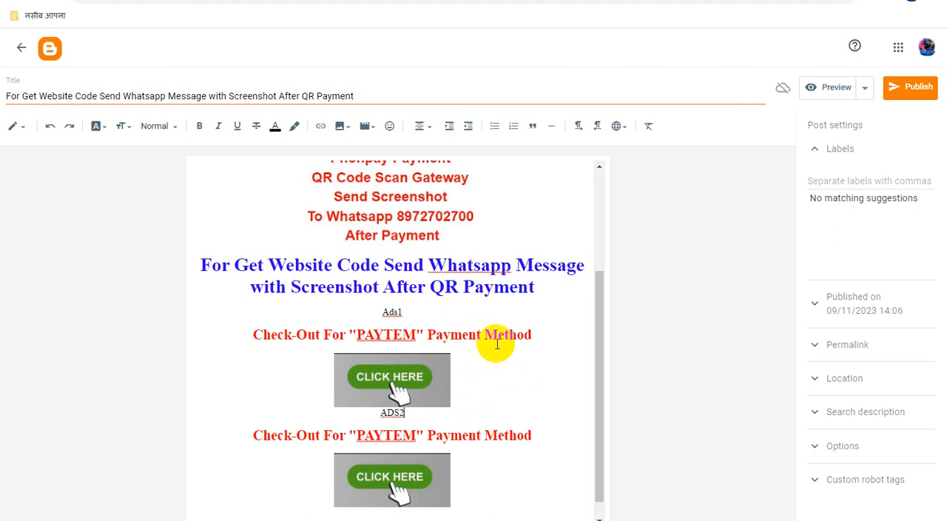
scroll(494, 343, down, 1)
scroll(509, 339, up, 3)
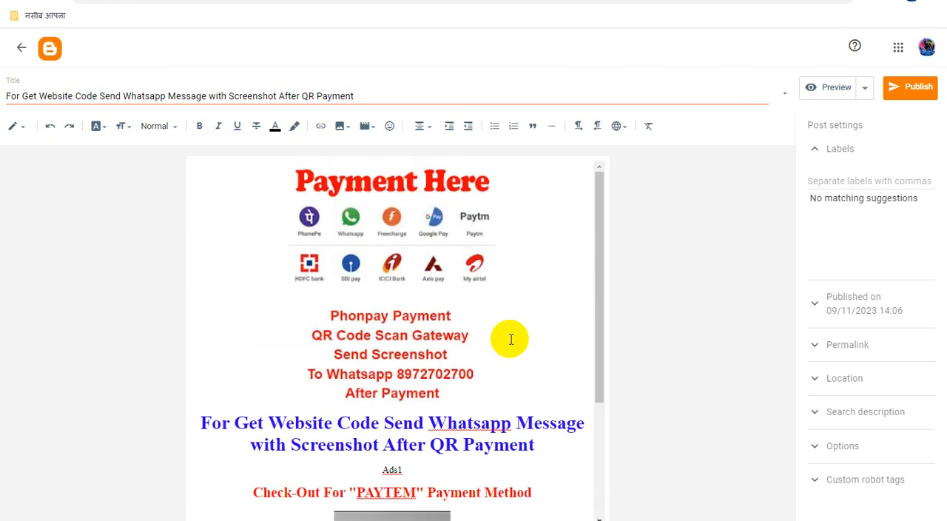
scroll(512, 338, down, 3)
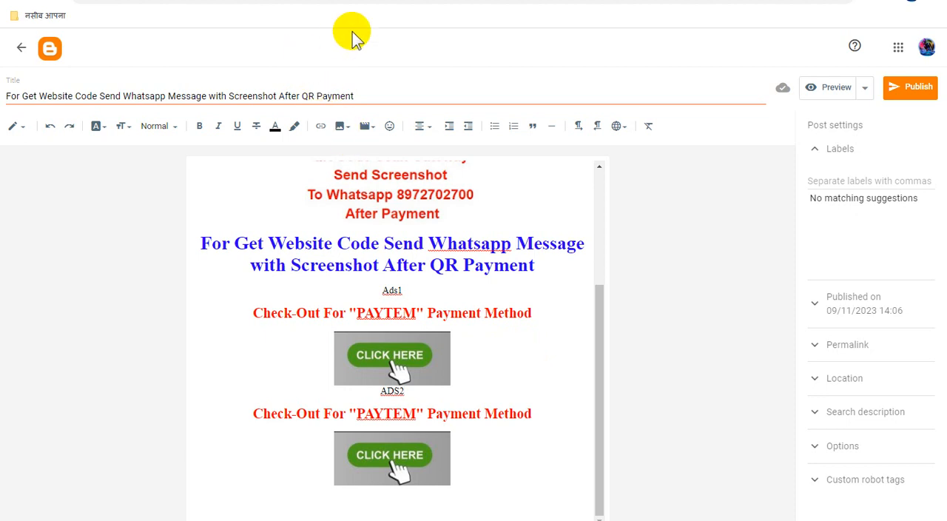
Step: Switch to the Adsterra Websites page, reload it and request a Direct Link ad unit for tubewebsite.blogspot.com
click(325, 1)
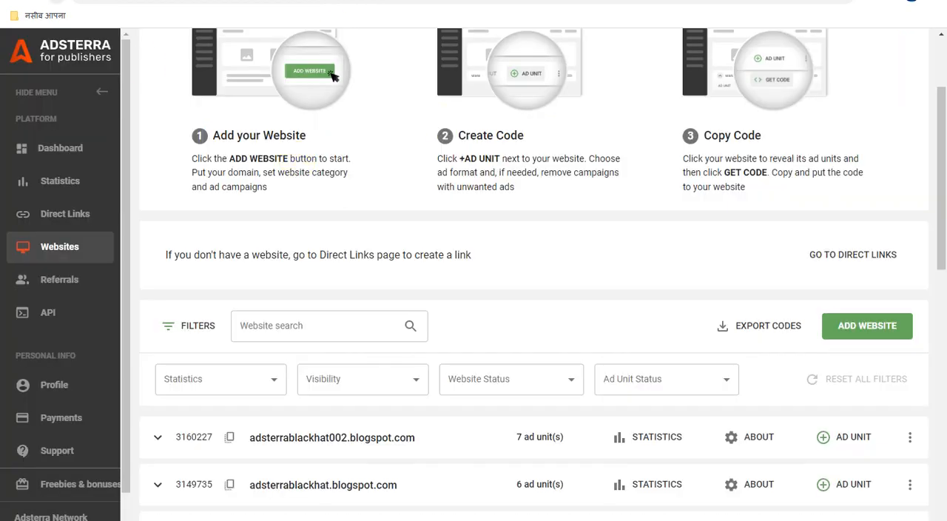
scroll(363, 288, down, 3)
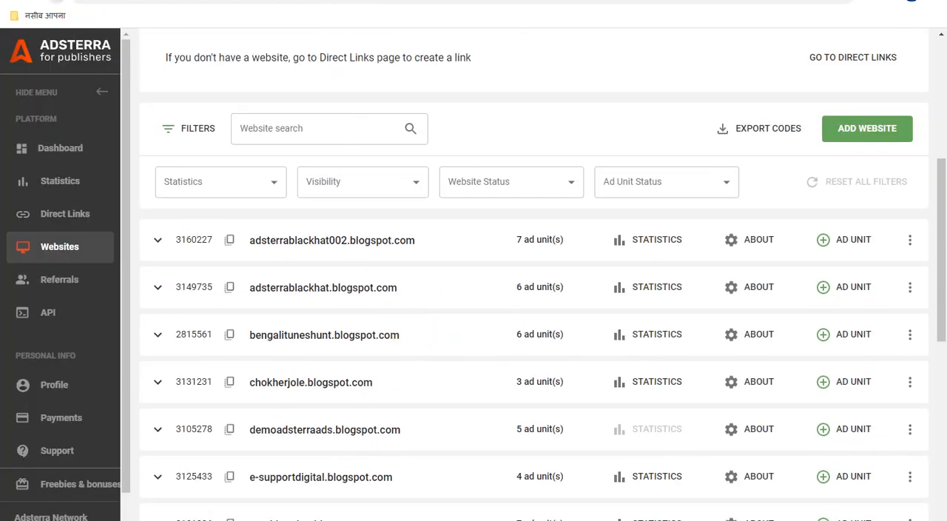
click(56, 1)
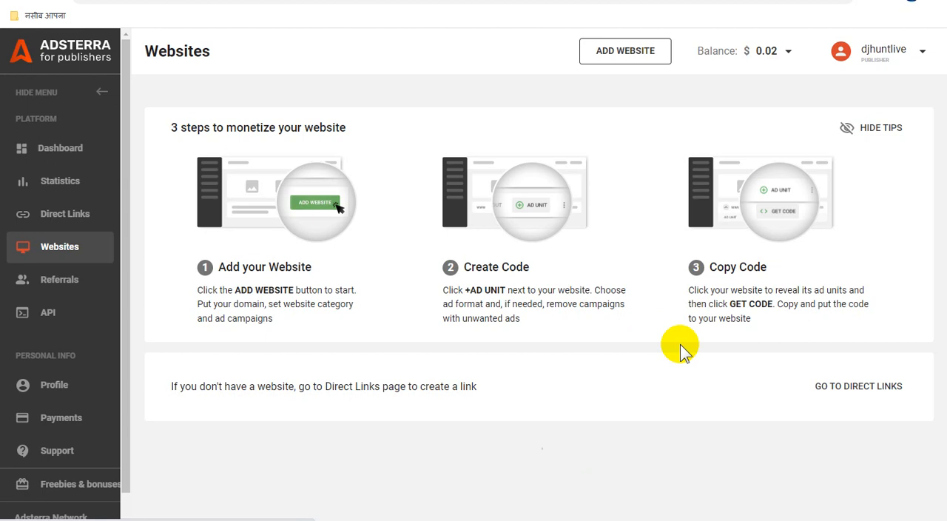
scroll(680, 344, down, 10)
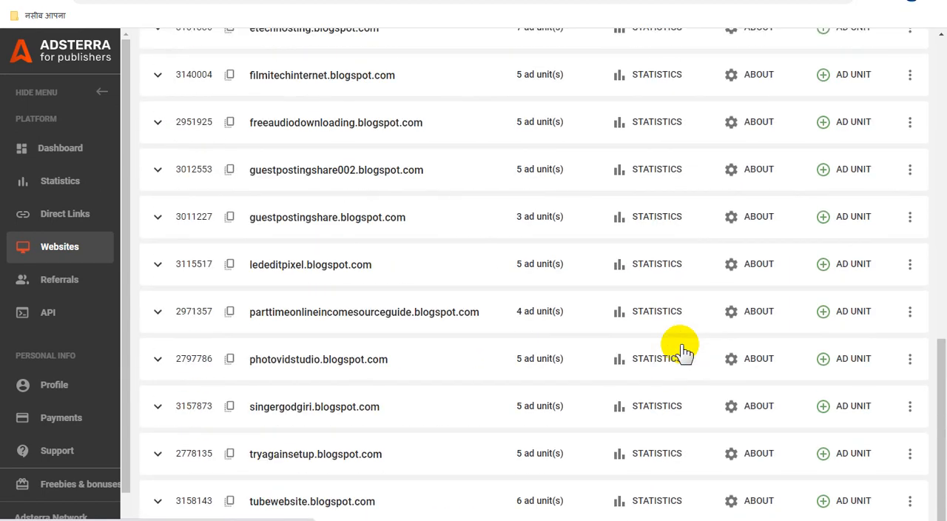
click(831, 503)
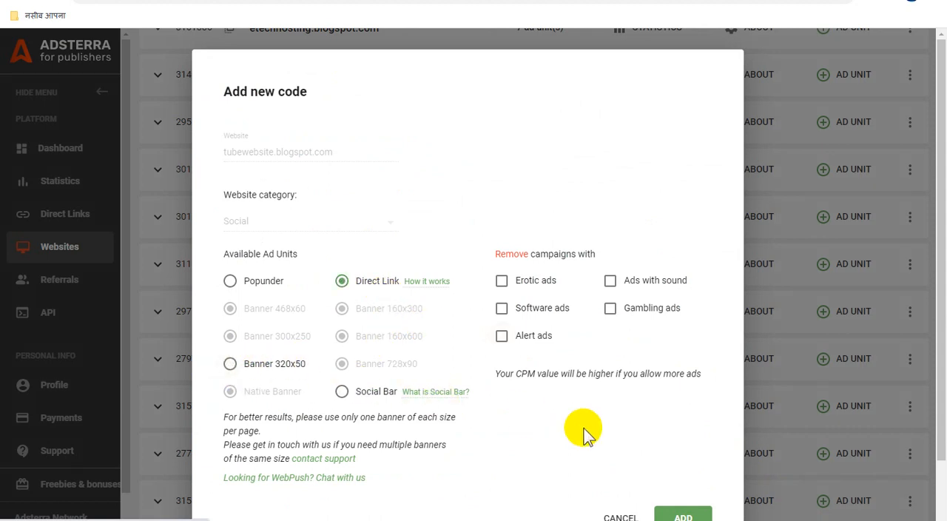
click(682, 511)
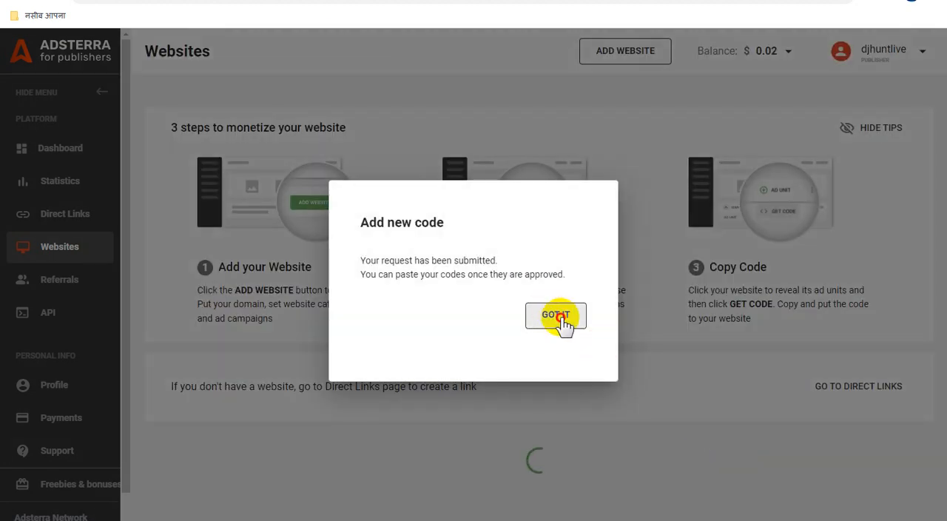
click(556, 315)
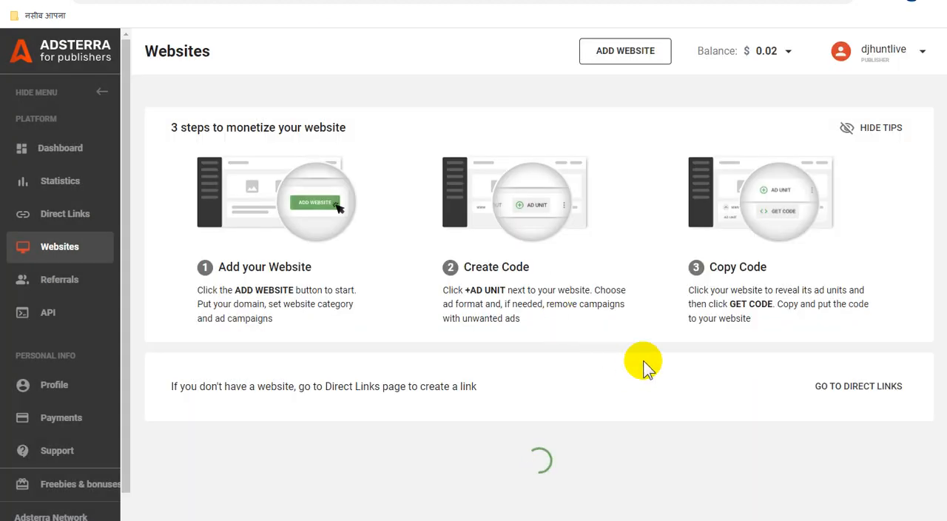
Step: Expand the ad unit list of tubewebsite.blogspot.com to examine its ad units and their status
scroll(651, 377, down, 15)
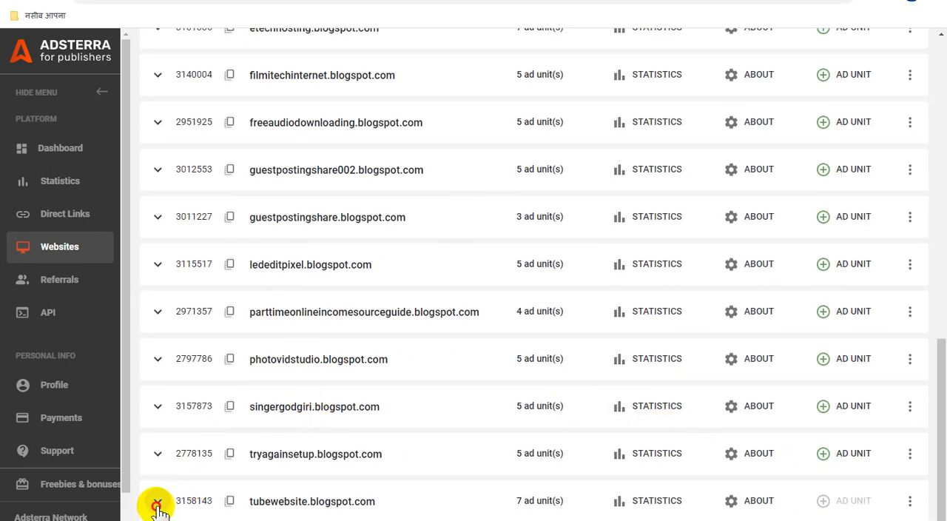
click(156, 501)
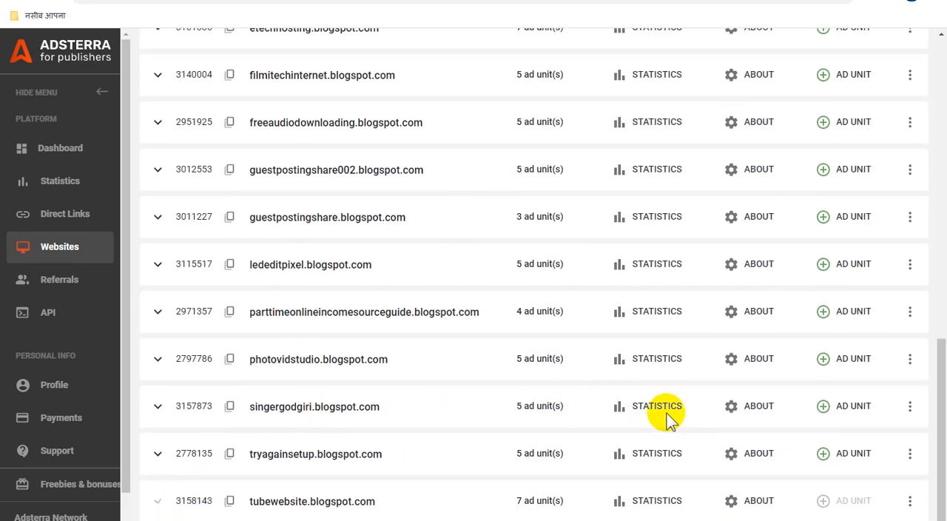
scroll(666, 418, down, 3)
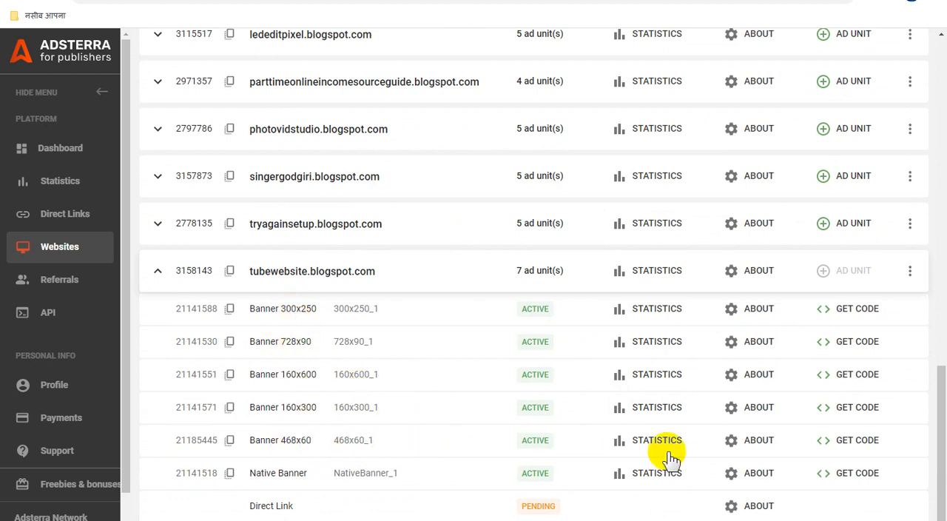
Step: Copy the ad code of the Banner 468x60 unit for tubewebsite.blogspot.com
click(847, 441)
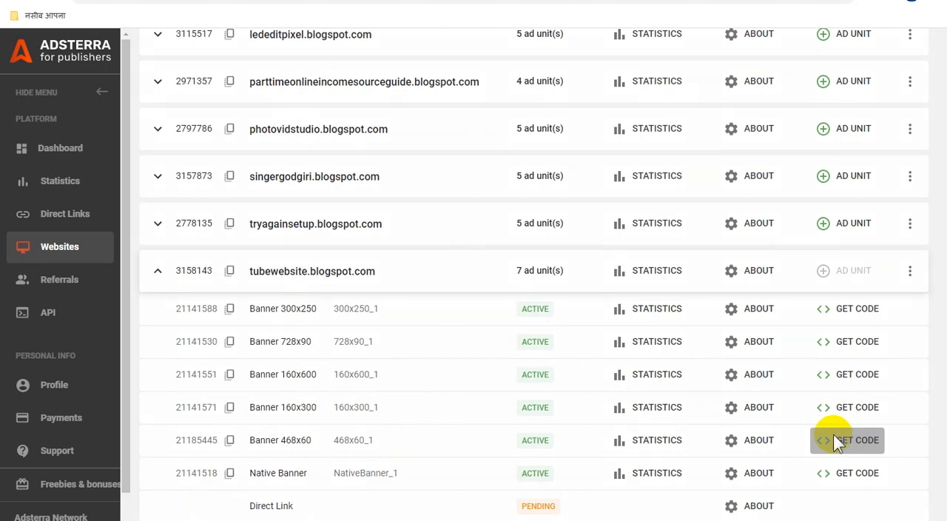
click(834, 435)
click(692, 408)
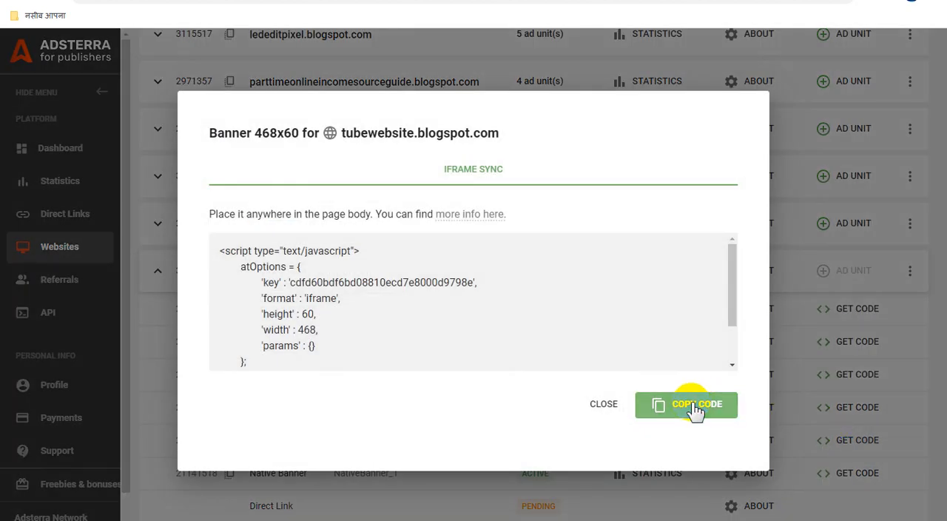
Step: Switch to the Blogger post's HTML view and replace the "ADS2" placeholder with the copied 468x60 banner code
click(252, 1)
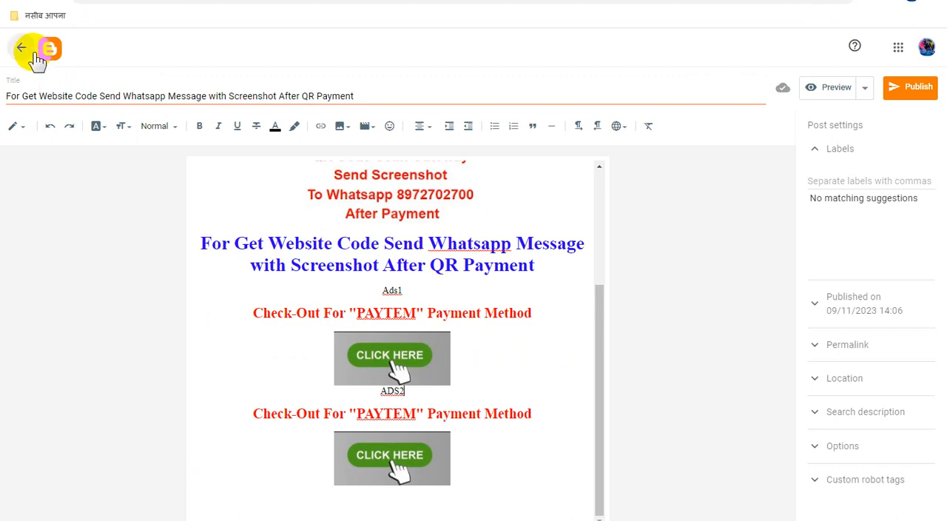
click(22, 133)
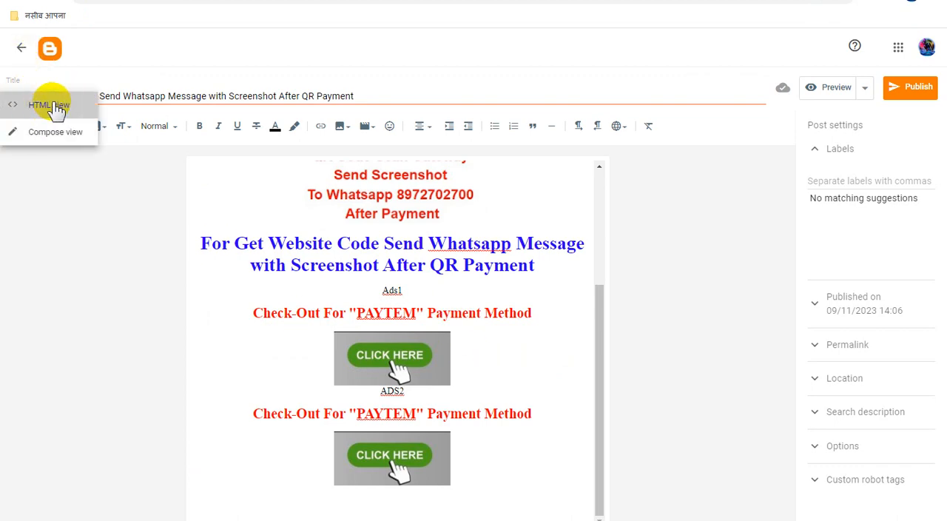
click(48, 102)
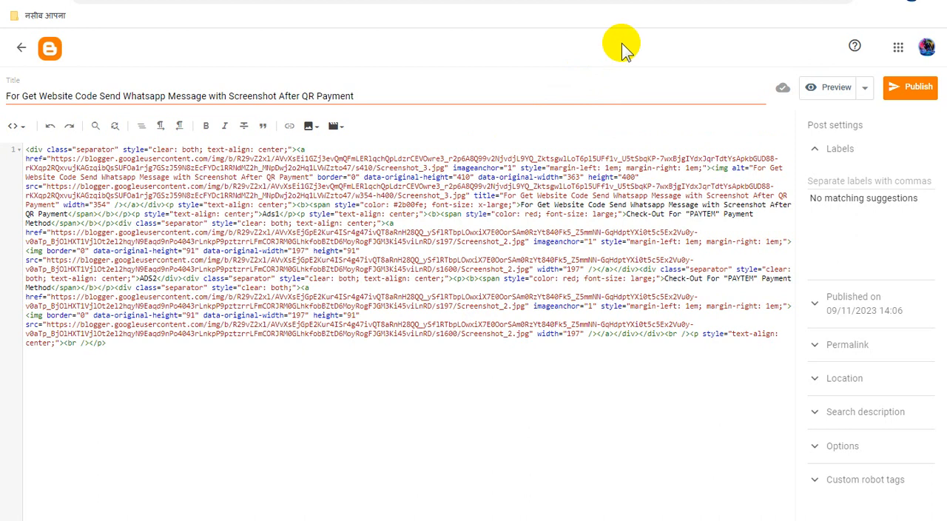
key(ctrl+f)
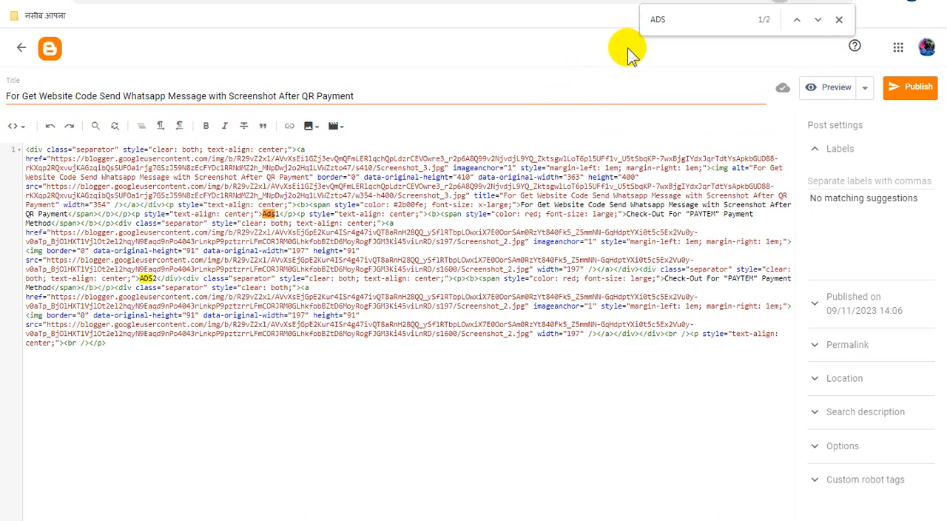
click(839, 20)
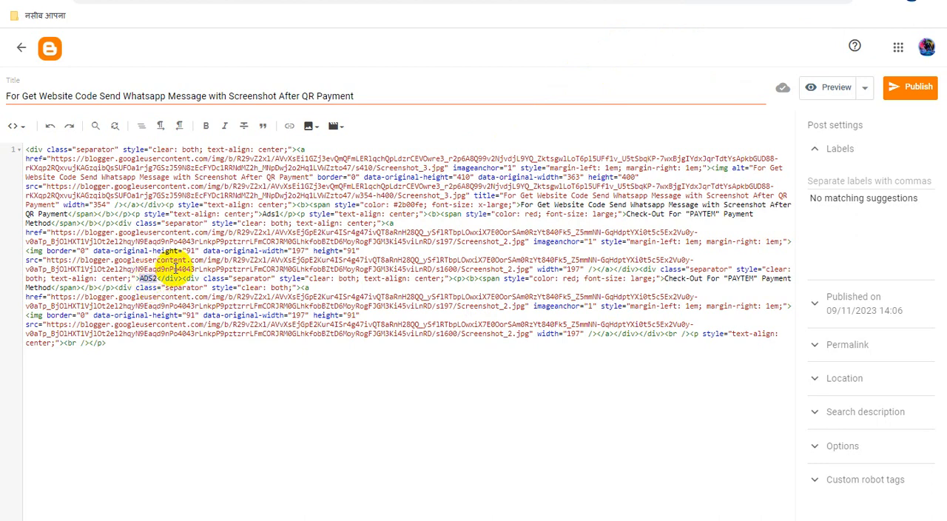
text(<script type="text/javascript"> 	atOptions = { 		'key' : 'cdfd60bdf6bd08810ecd7e8000d9798e', 		'format' : 'iframe', 		'height' : 60, 		'width' : 468, 		'params' : {} 	}; 	document.write('<scr' + 'ipt type="text/javascript" src="//inventorypikepockets.com/cdfd60bdf6bd08810ecd7e8000d9798e/invoke.js"></scr' + 'ipt>'); </script>)
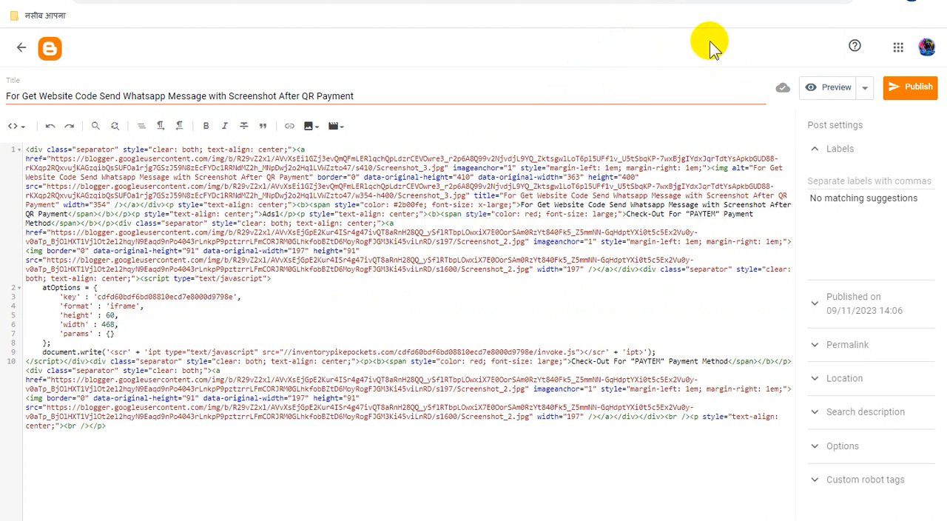
Step: Search the post's HTML for "ADS", and copy the Banner 300x250 ad code of tubewebsite.blogspot.com from Adsterra
key(ctrl+f)
text(ADS)
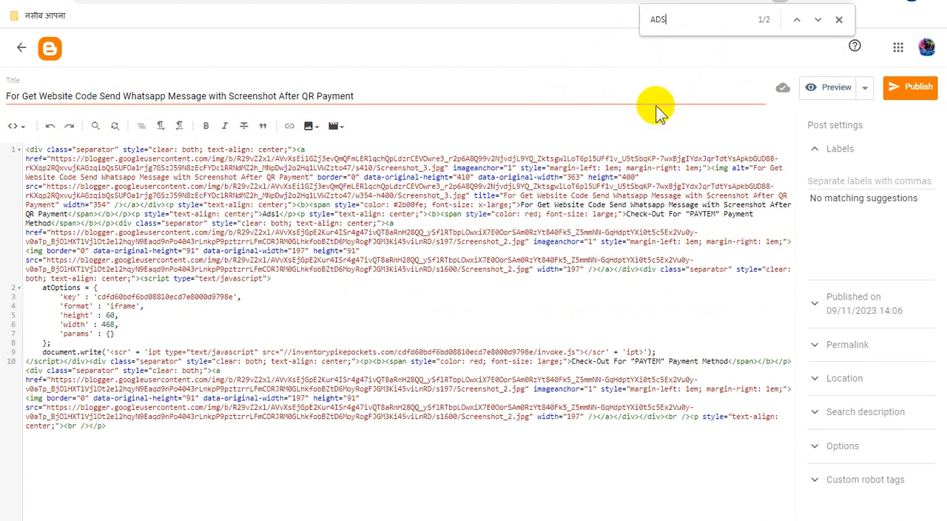
click(839, 20)
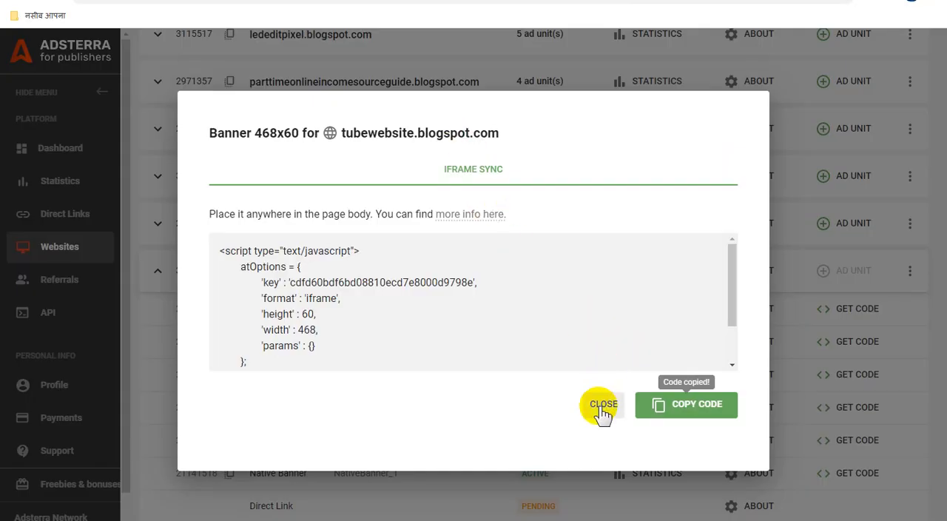
key(Escape)
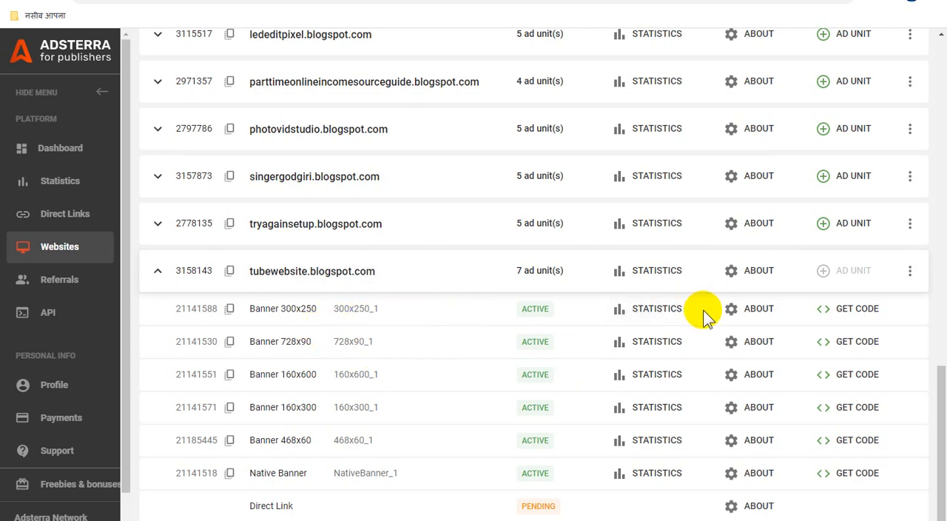
click(867, 314)
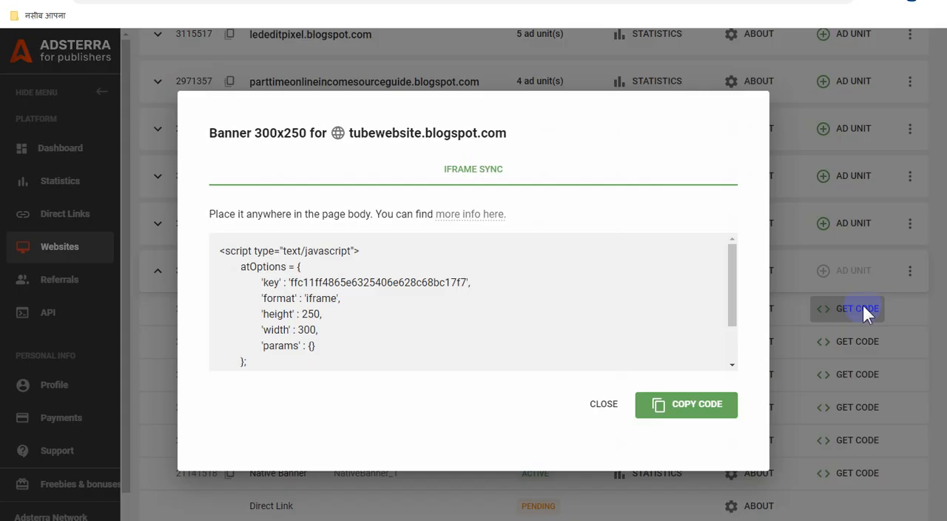
click(691, 409)
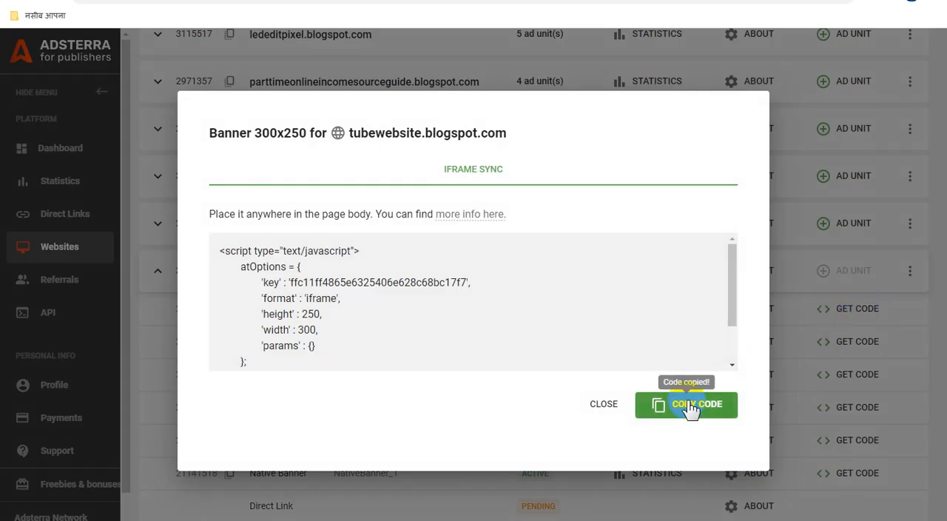
Step: Replace the "Ads1" placeholder in the Blogger post's HTML with the copied 300x250 banner code and return to Compose view
click(255, 1)
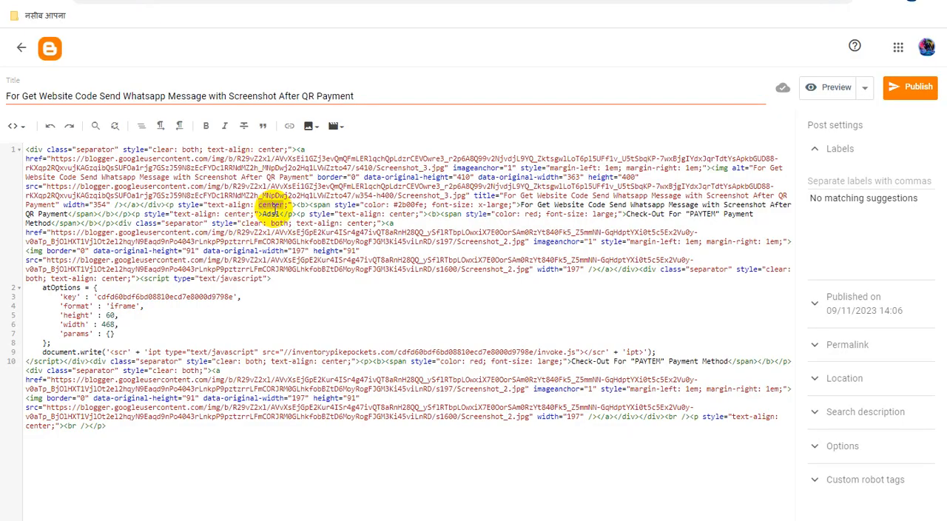
text(<script type="text/javascript"> 	atOptions = { 		'key' : 'ffc11f4865e6325406e628c68bc17f7', 		'format' : 'iframe', 		'height' : 250, 		'width' : 300, 		'params' : {} 	}; 	document.write('<scr' + 'ipt type="text/javascript" src="//inventorypikepockets.com/ffc11f4865e6325406e628c68bc17f7/invoke.js"></scr' + 'ipt>'); </script>)
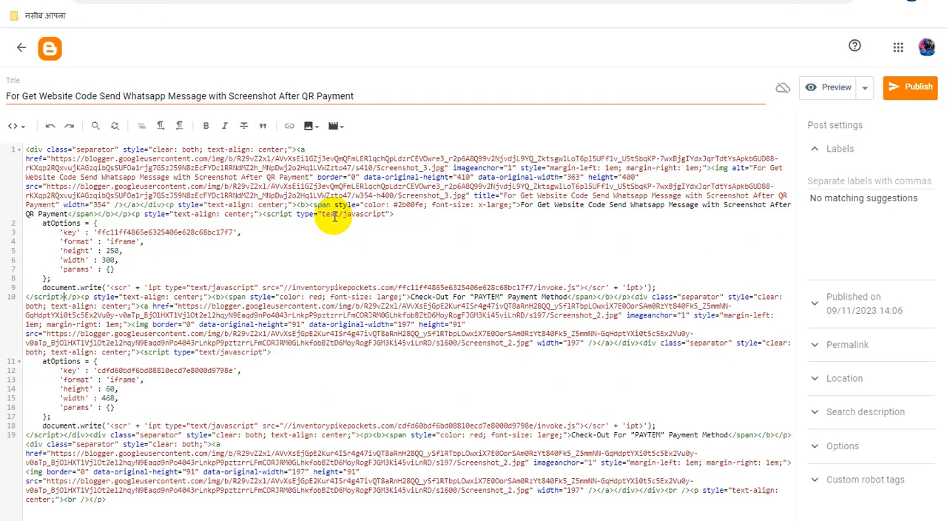
click(18, 128)
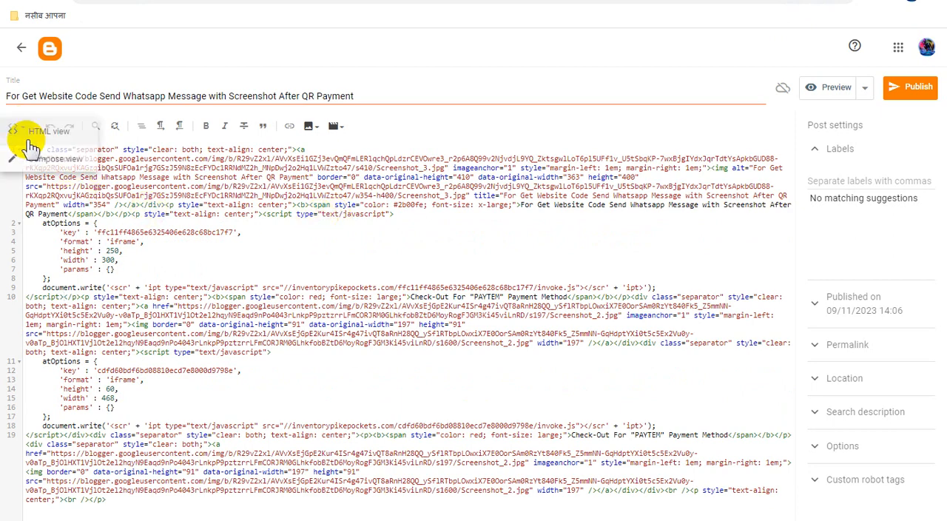
click(68, 155)
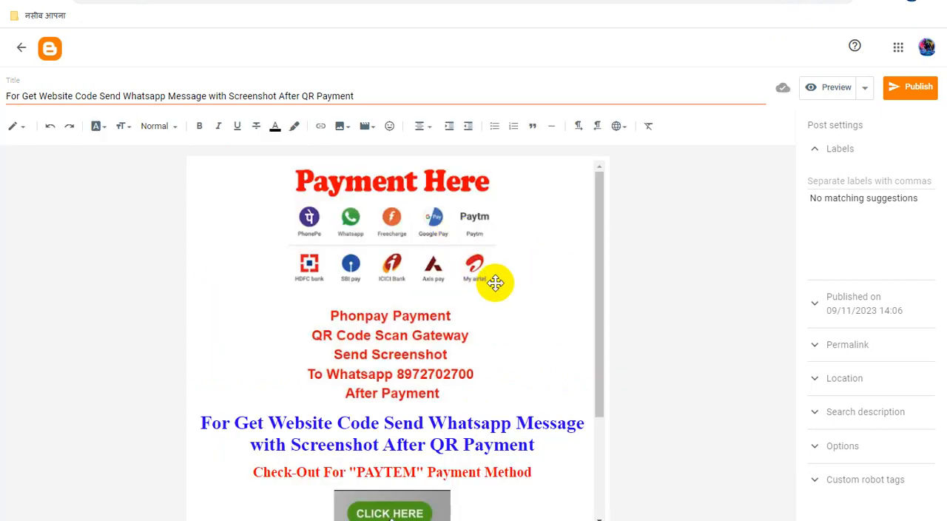
Step: Set the alt text and title text of the first "CLICK HERE" image to the post title
scroll(488, 252, down, 2)
triple_click(296, 96)
key(ctrl+c)
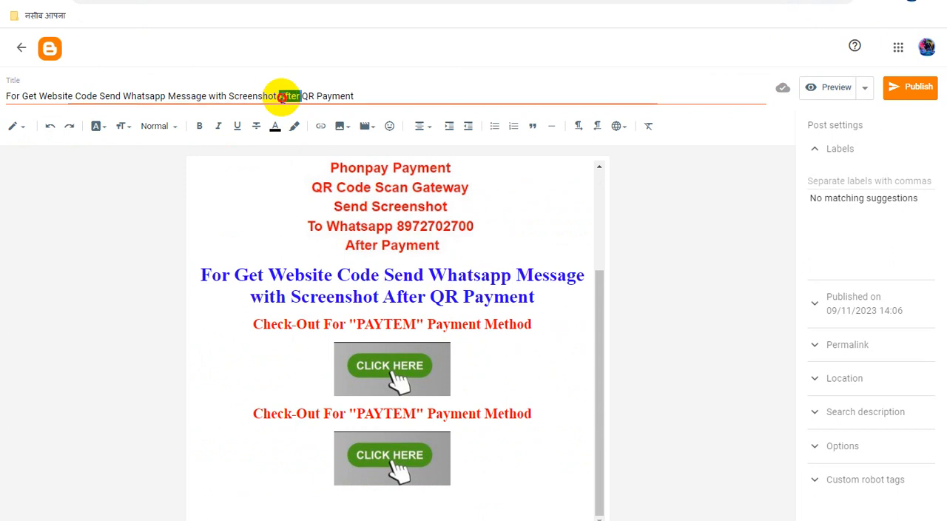
click(425, 359)
click(458, 413)
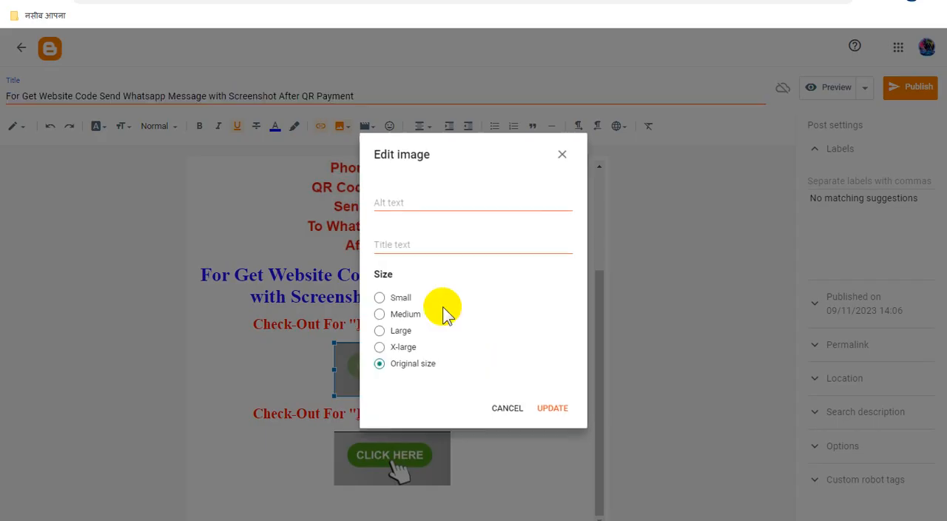
click(440, 206)
key(ctrl+v)
click(435, 244)
key(ctrl+v)
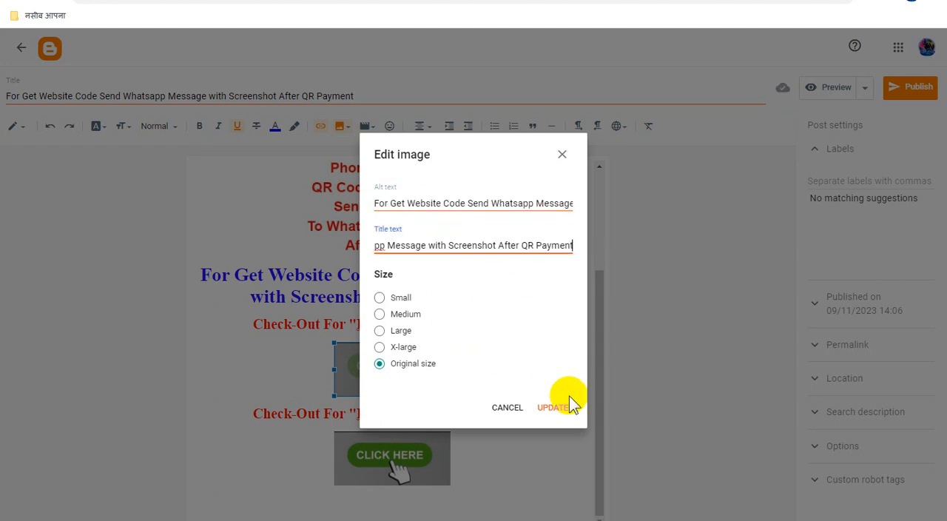
click(567, 404)
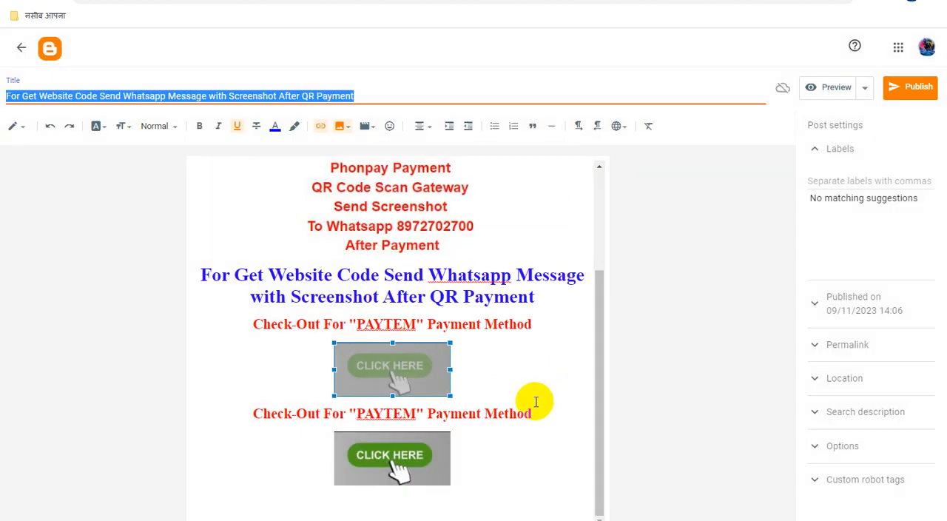
Step: Set the alt text and title text of the second "CLICK HERE" image to the post title
click(426, 454)
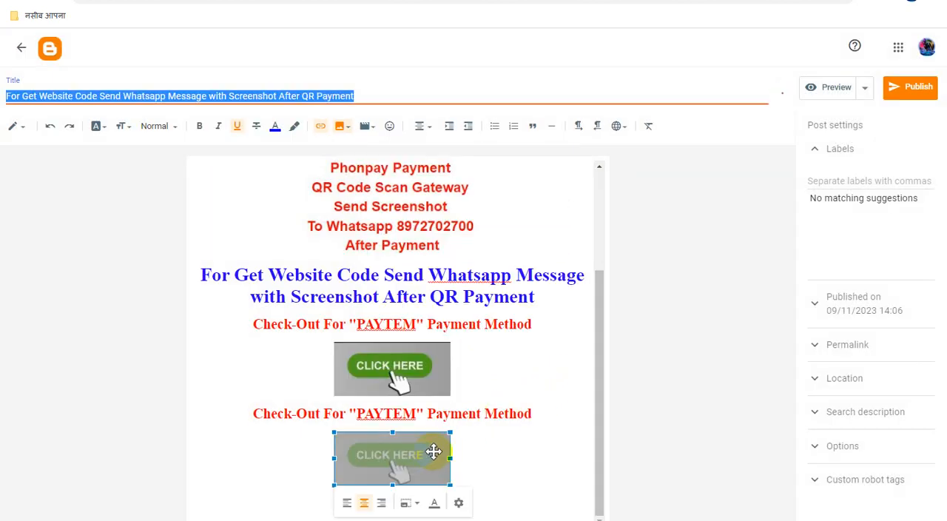
click(459, 503)
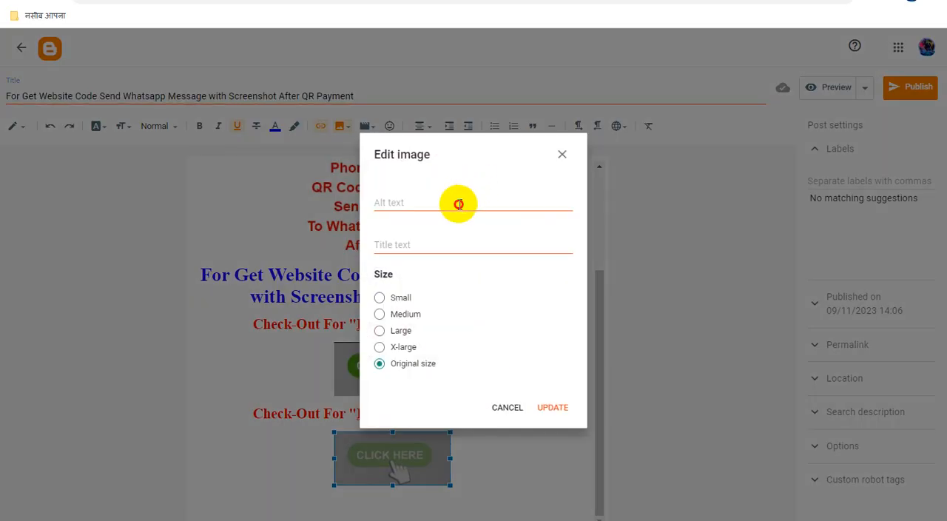
click(456, 200)
key(ctrl+v)
click(467, 244)
key(ctrl+v)
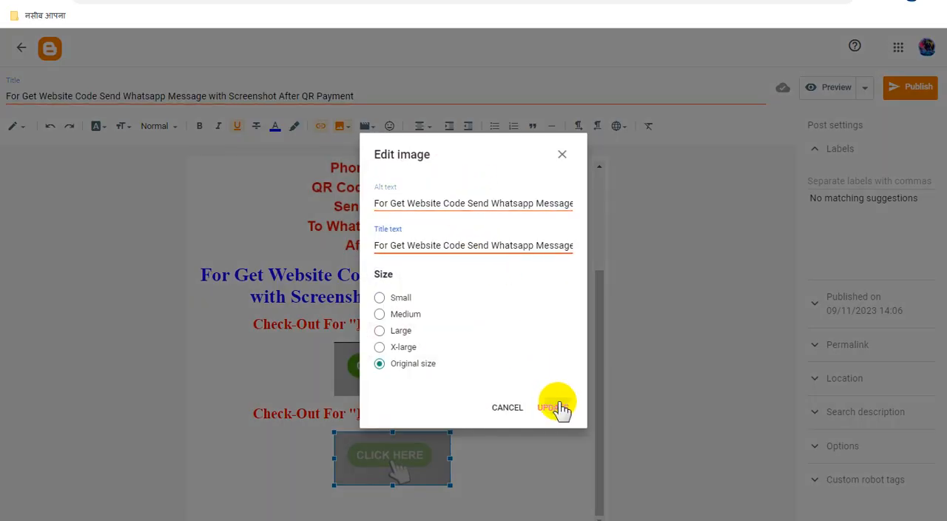
click(555, 404)
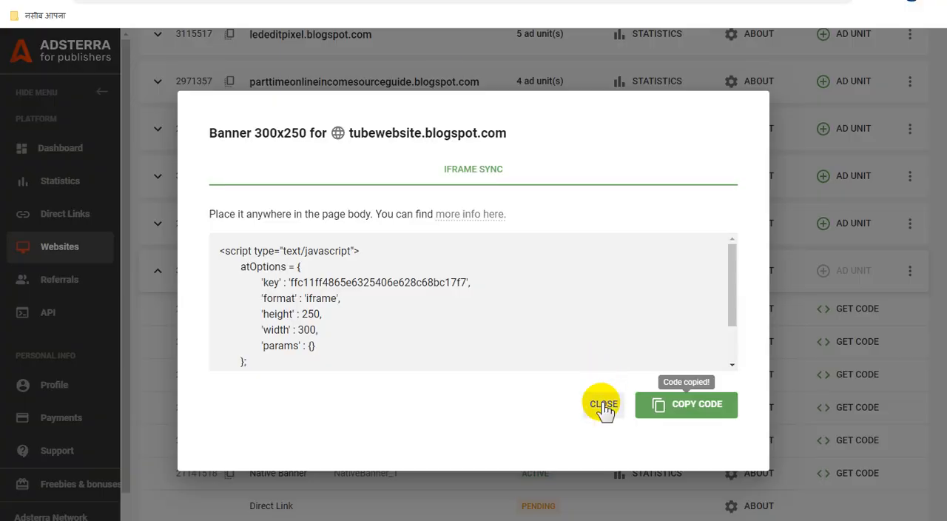
Step: Copy the tubewebsite.blogspot.com Direct Link URL from Adsterra and link the post's "Payment Here" image to it, opening in a new window
click(604, 406)
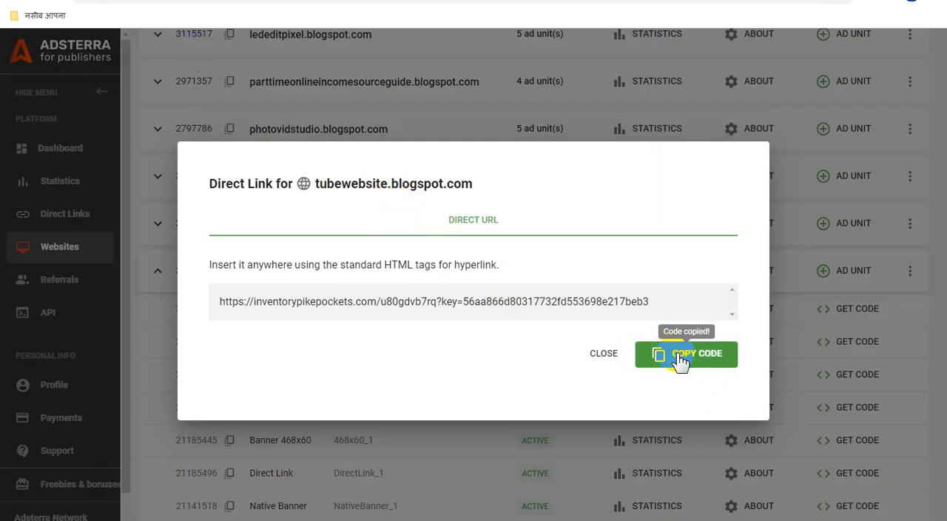
click(604, 353)
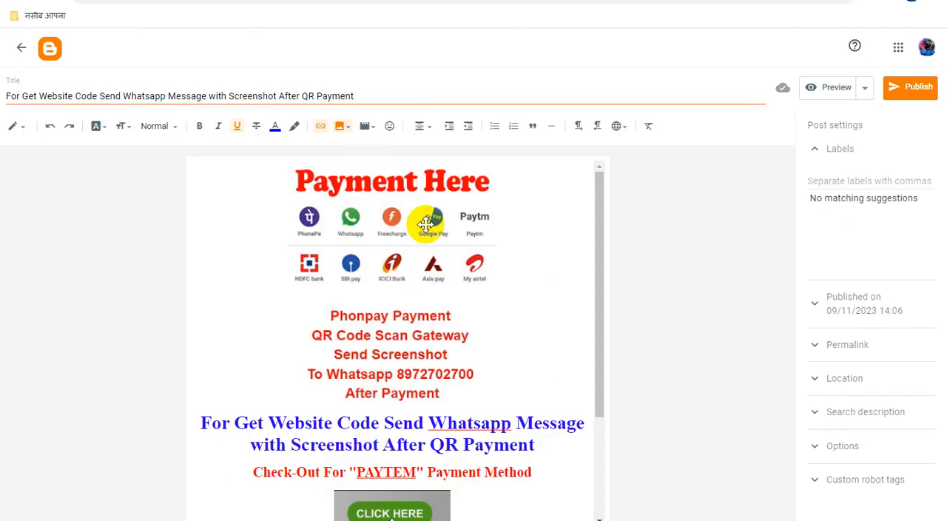
click(426, 224)
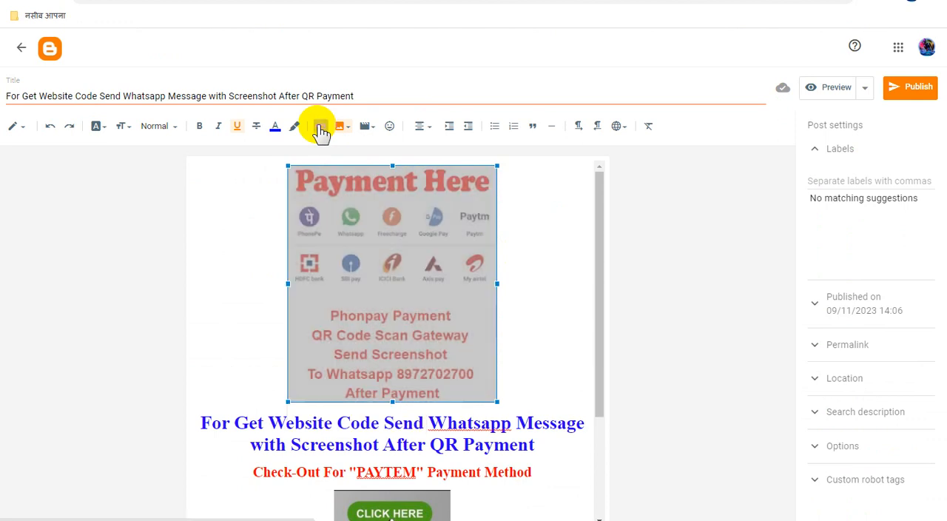
click(321, 127)
triple_click(494, 251)
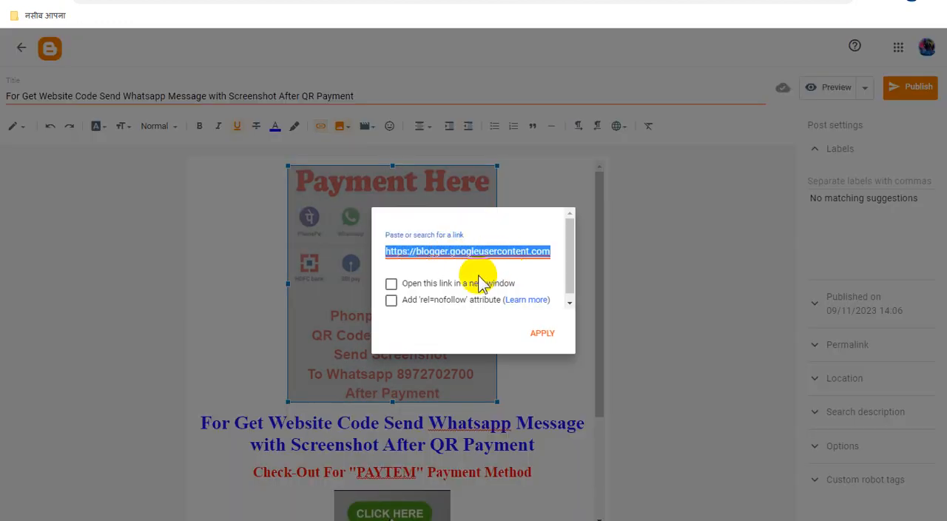
key(ctrl+v)
click(390, 283)
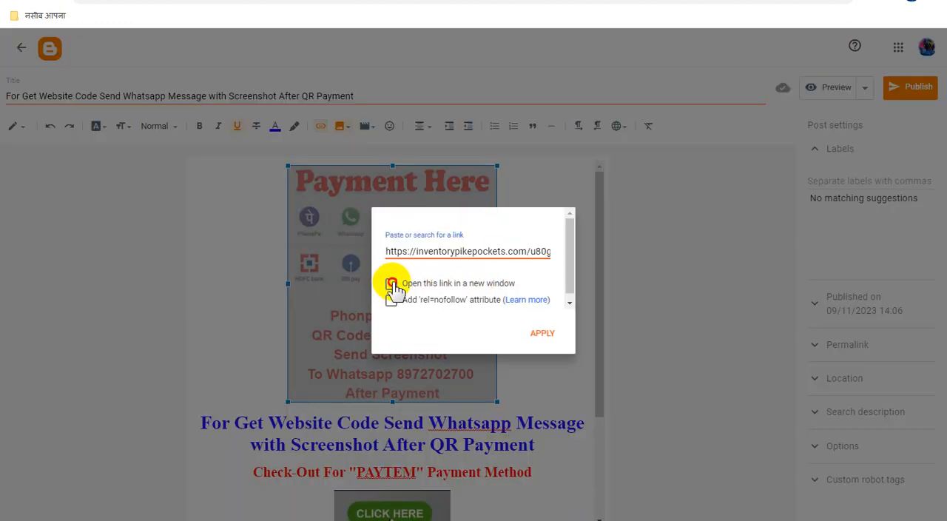
click(546, 333)
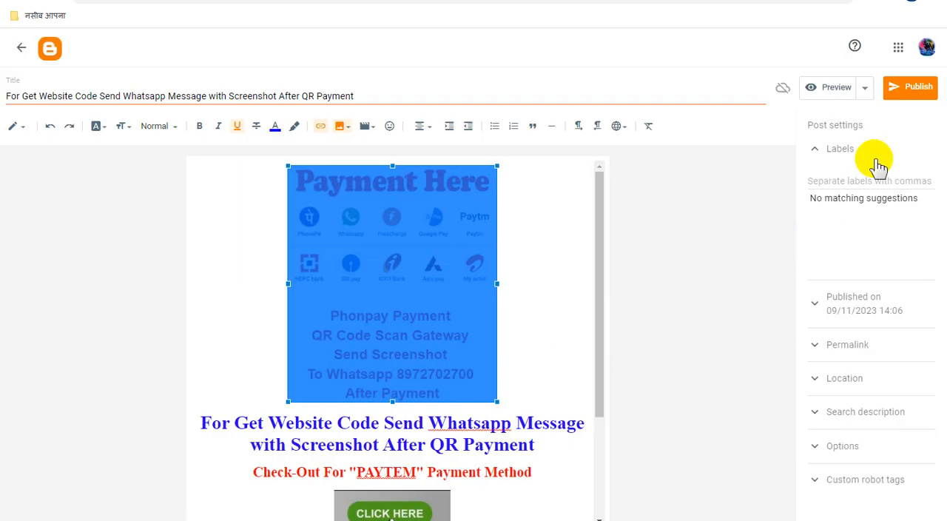
Step: Publish the post and open its live page to check the content and ads
click(915, 87)
click(522, 309)
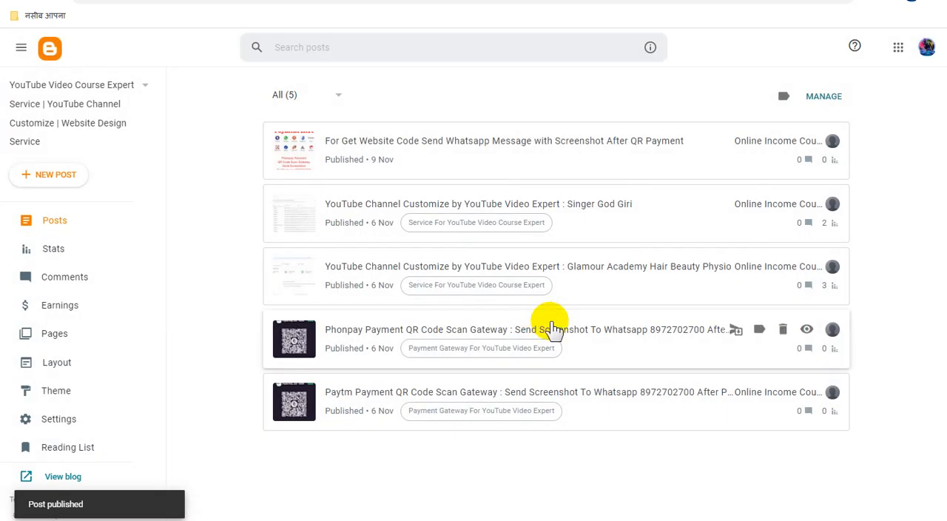
mouse_move(821, 143)
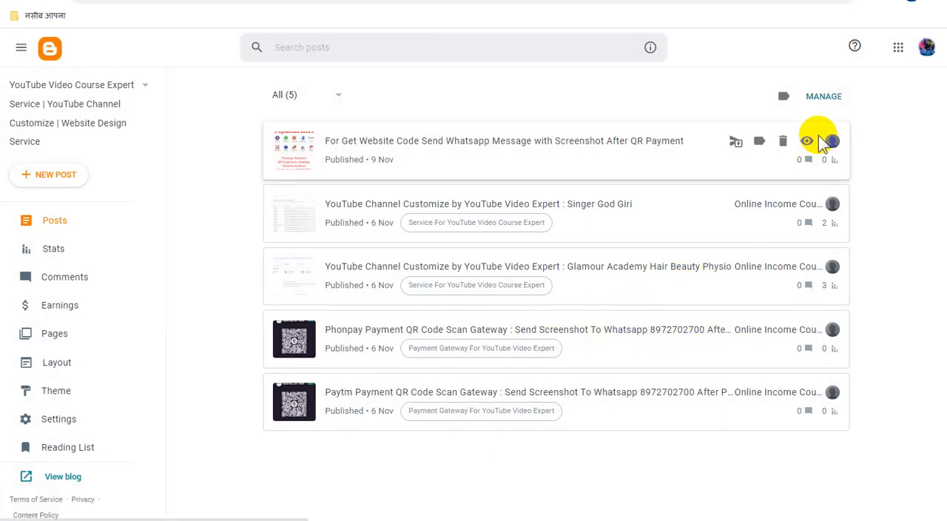
click(807, 141)
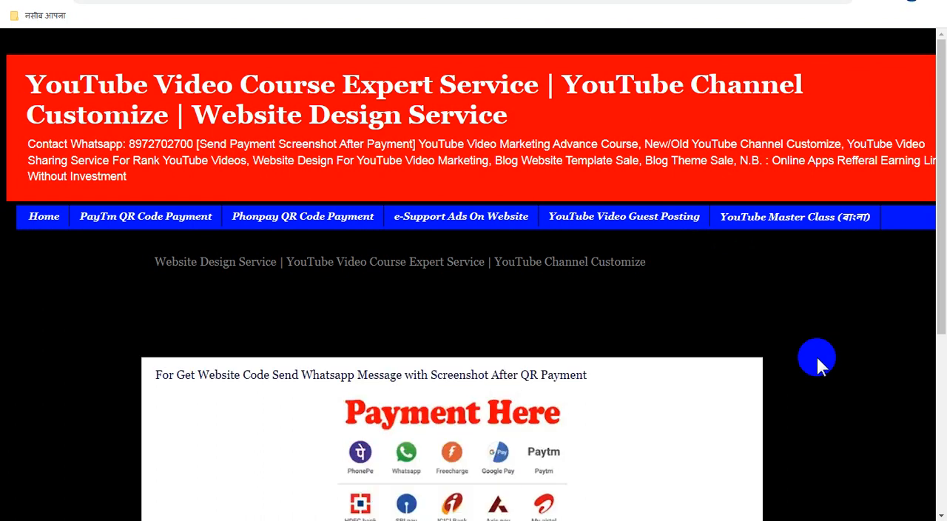
scroll(816, 355, down, 3)
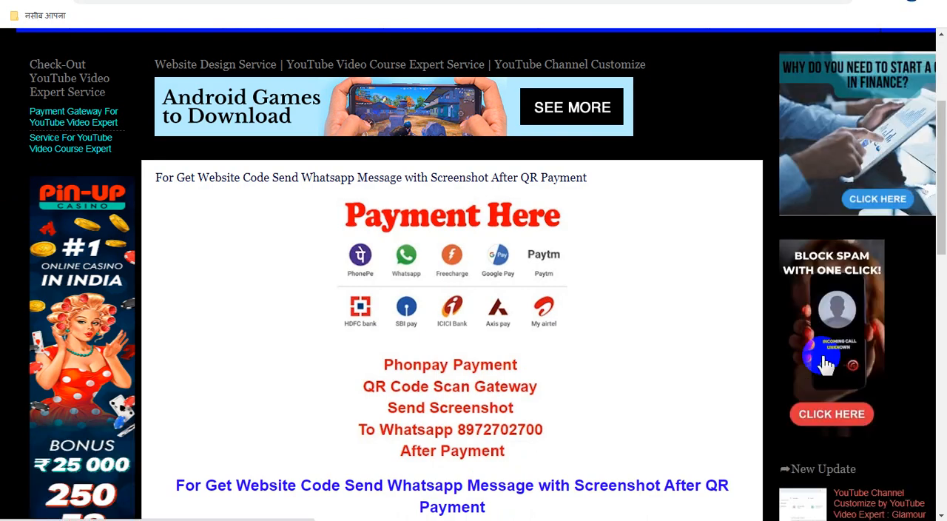
Step: Examine the live post from header to footer, including the "Payment Here" image, payment text, banner ads and both "CLICK HERE" images
scroll(826, 362, down, 4)
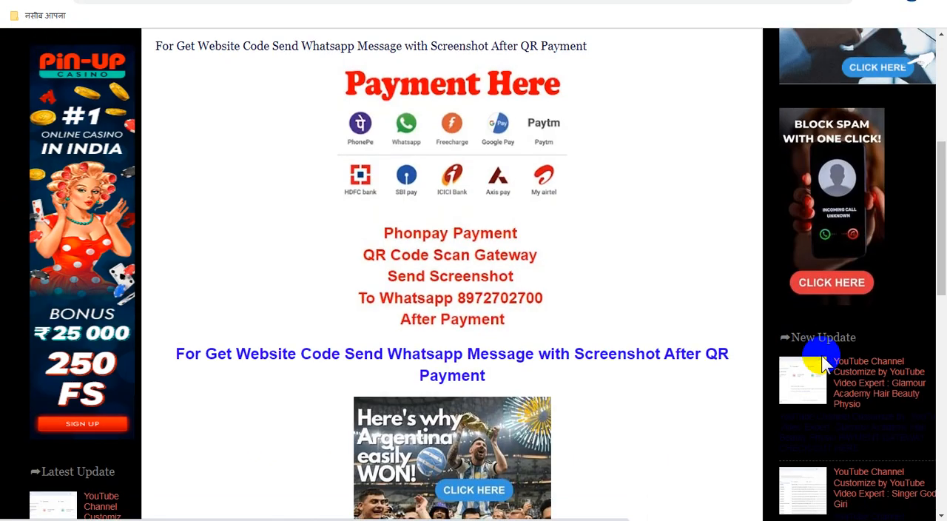
scroll(824, 357, down, 5)
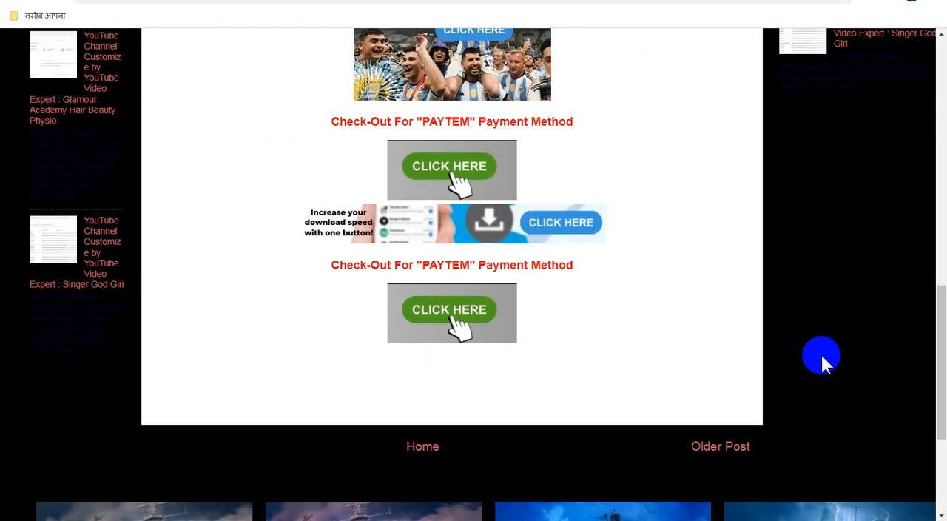
scroll(822, 355, up, 3)
scroll(823, 359, up, 4)
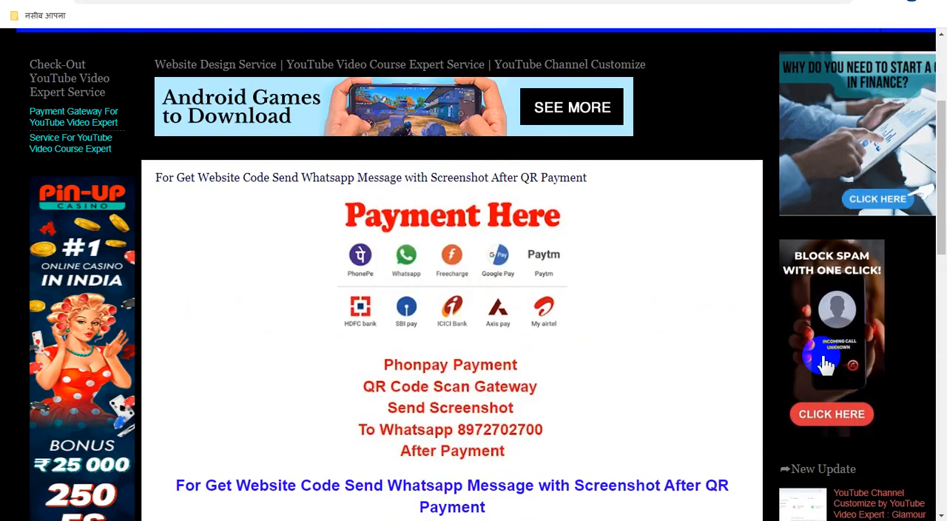
scroll(824, 361, down, 2)
click(826, 362)
scroll(825, 361, down, 4)
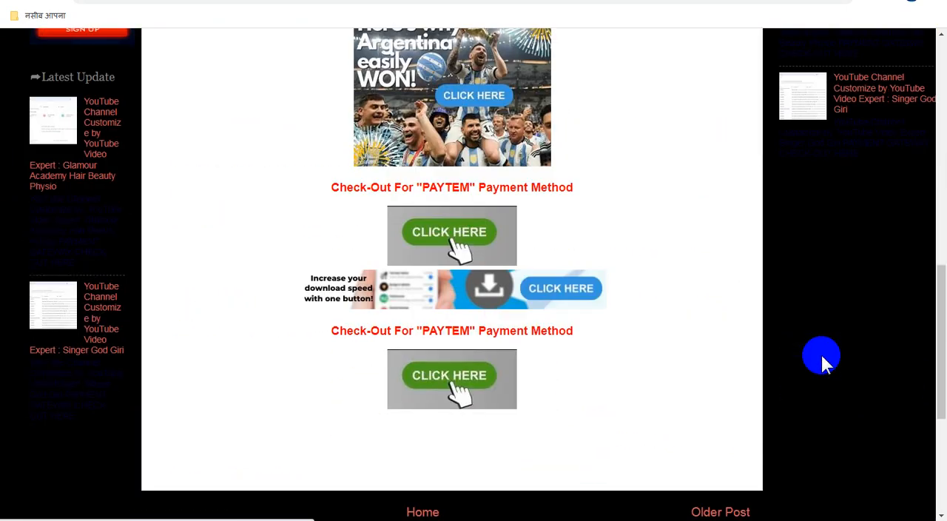
scroll(825, 361, down, 4)
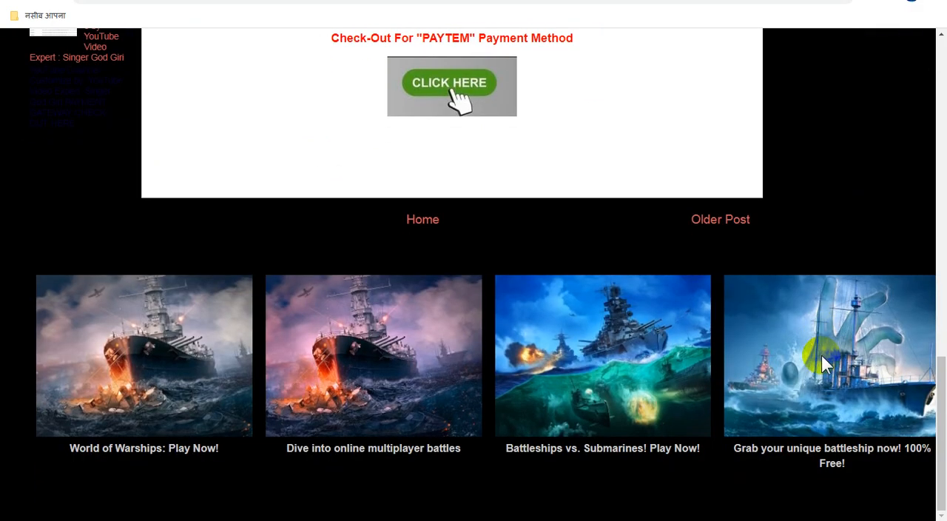
scroll(826, 361, up, 5)
click(826, 362)
scroll(826, 363, up, 4)
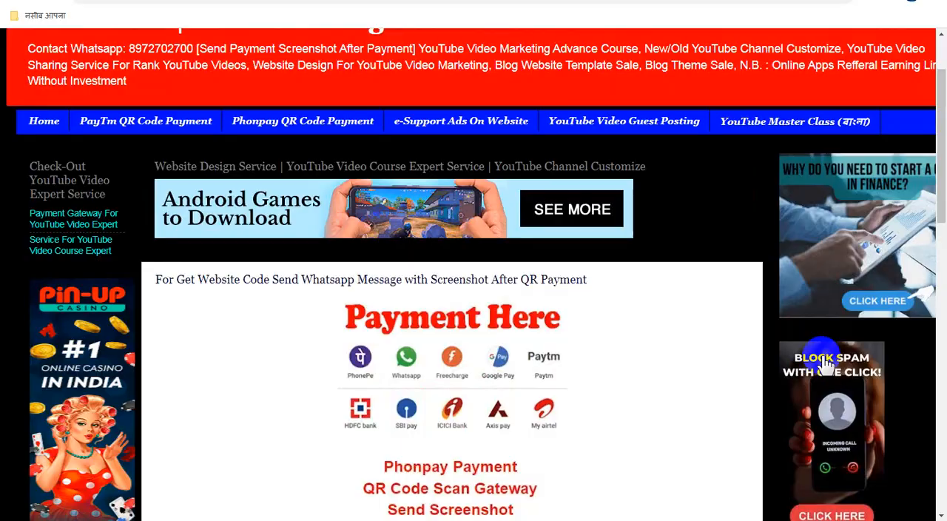
scroll(826, 362, down, 4)
scroll(821, 362, down, 4)
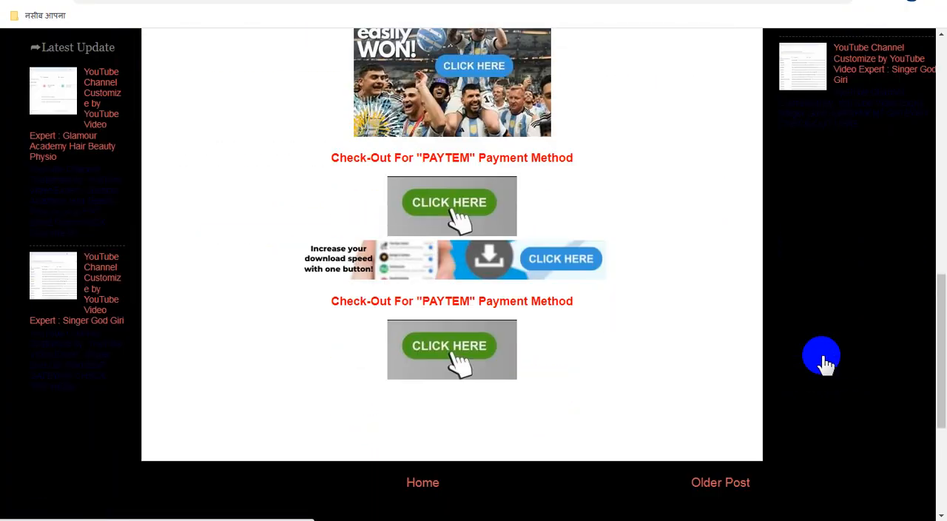
Step: Test the link of the first "CLICK HERE" image and review the Paytm payment QR code page it opens
click(473, 205)
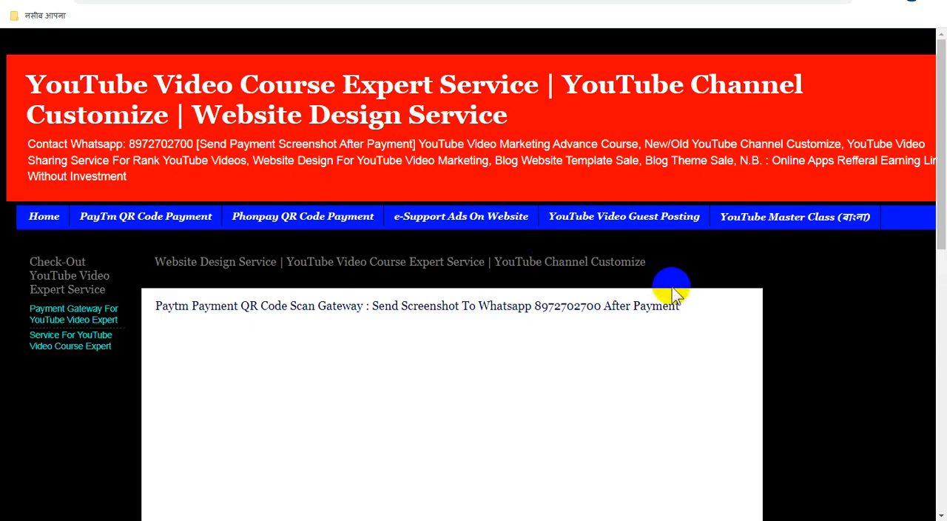
scroll(750, 359, down, 4)
scroll(750, 360, down, 5)
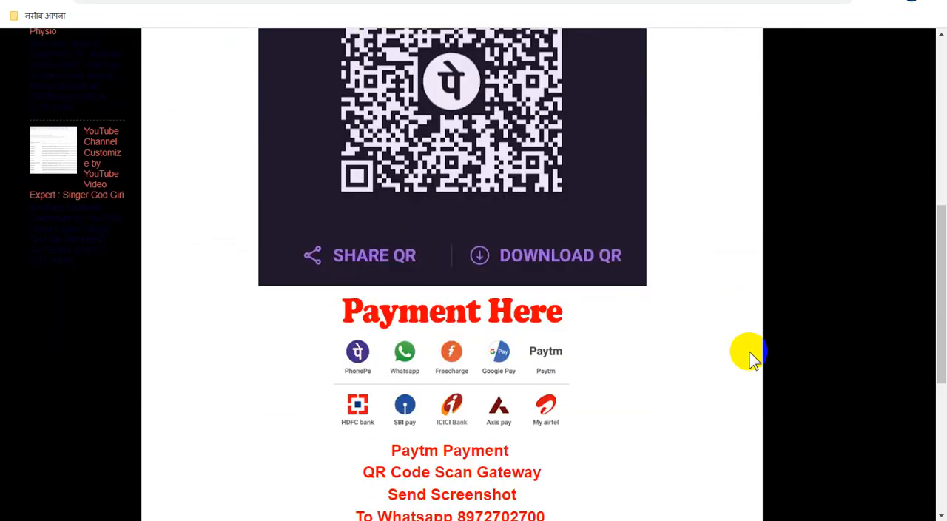
scroll(749, 359, down, 2)
scroll(749, 359, up, 6)
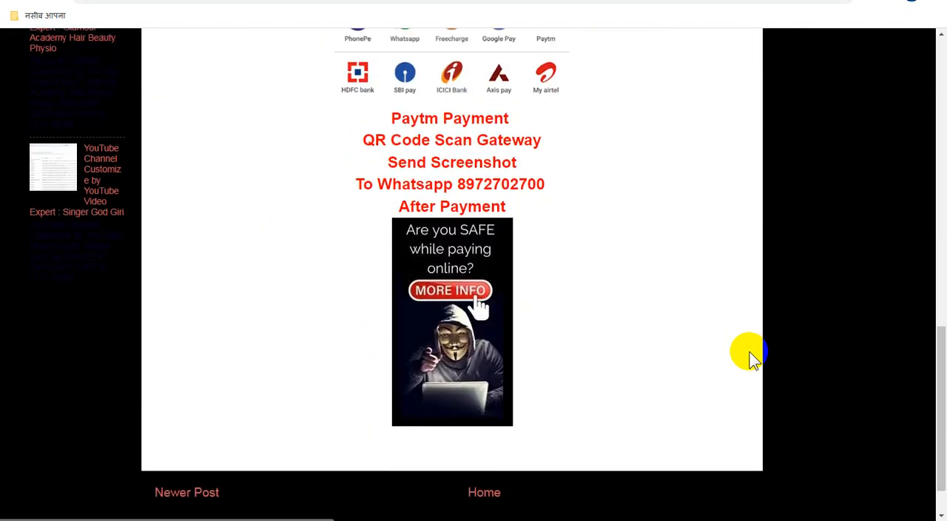
scroll(348, 99, down, 6)
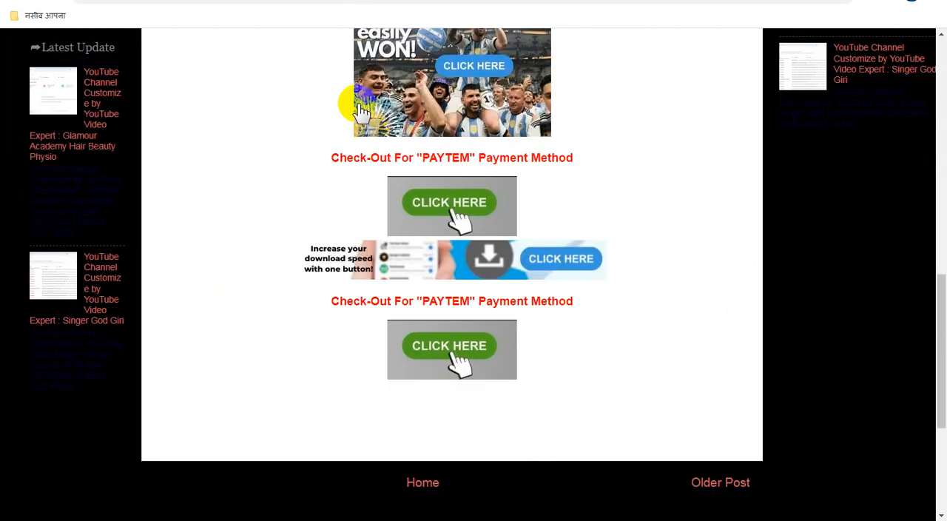
Step: Test the link of the second "CLICK HERE" image, review the Phonpay payment QR code page, and return to the live post
click(479, 346)
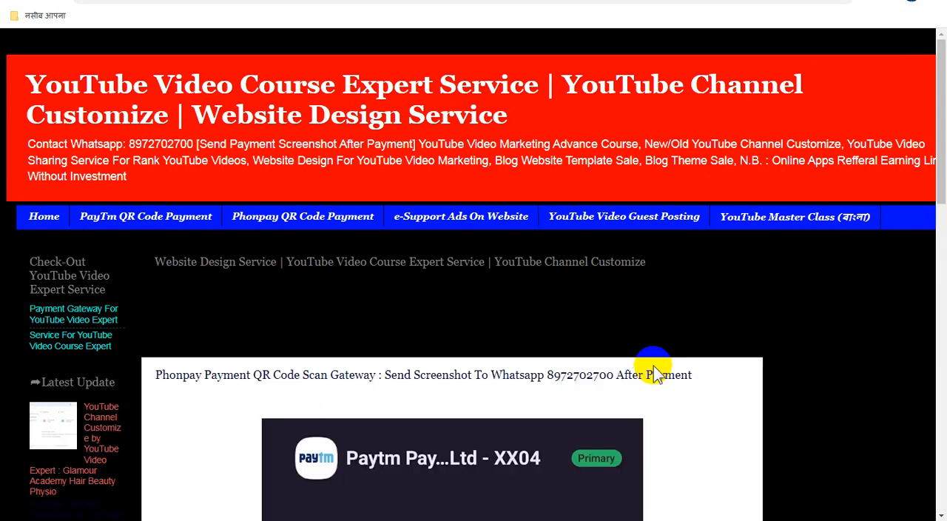
scroll(654, 368, down, 5)
scroll(653, 368, down, 7)
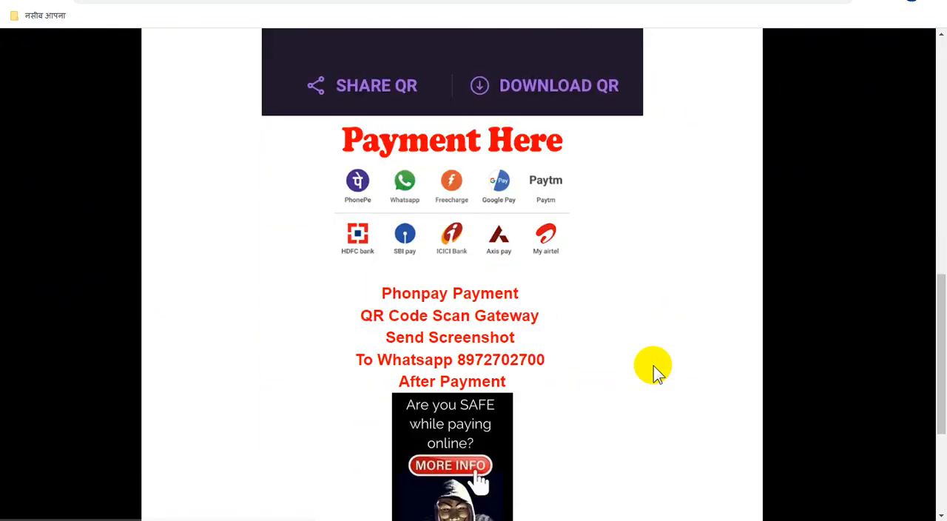
scroll(653, 365, up, 3)
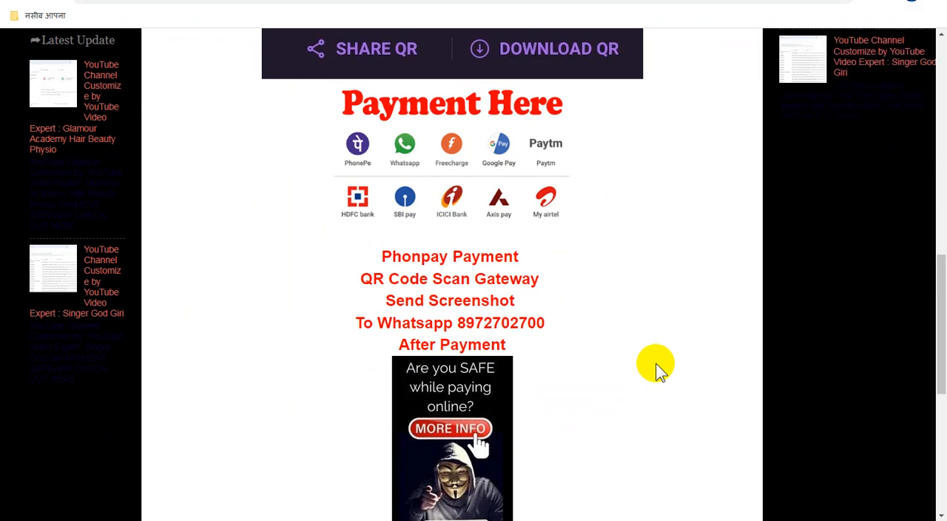
scroll(658, 367, up, 6)
scroll(657, 369, up, 2)
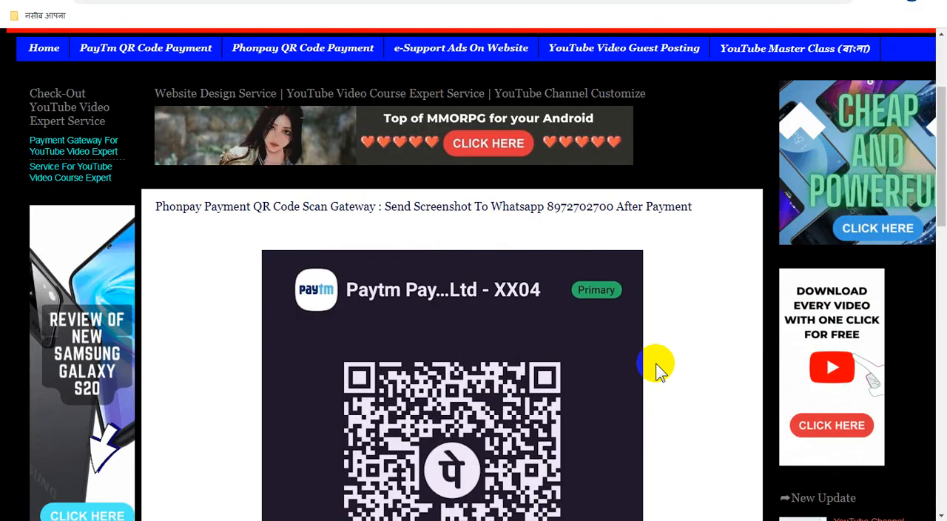
scroll(619, 361, down, 1)
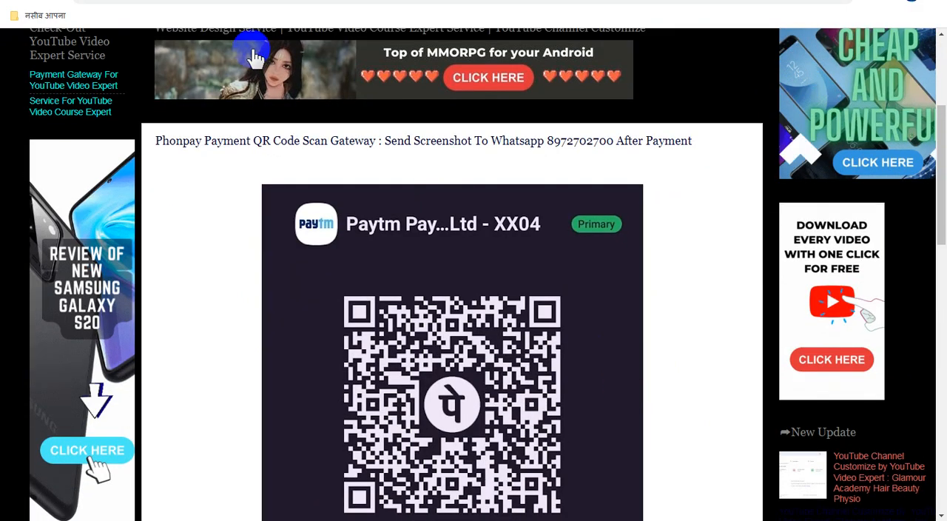
scroll(459, 268, down, 8)
scroll(458, 267, up, 5)
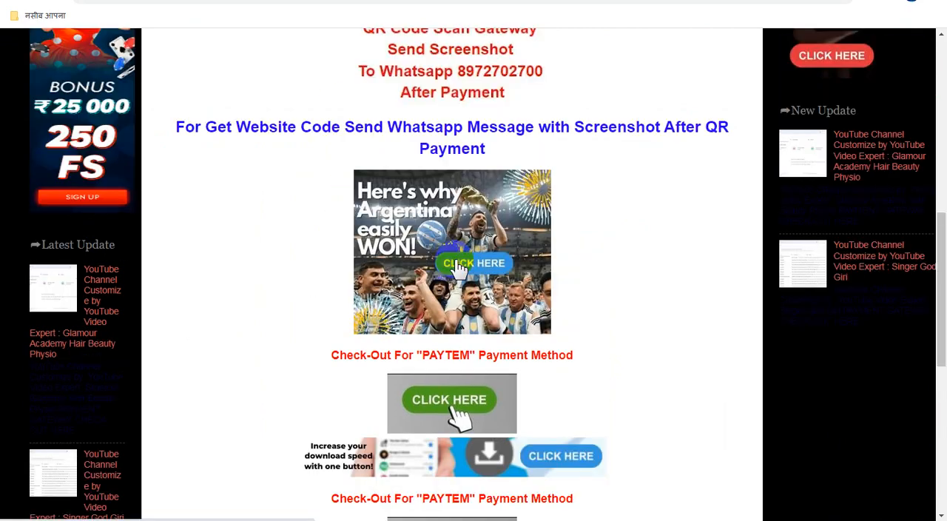